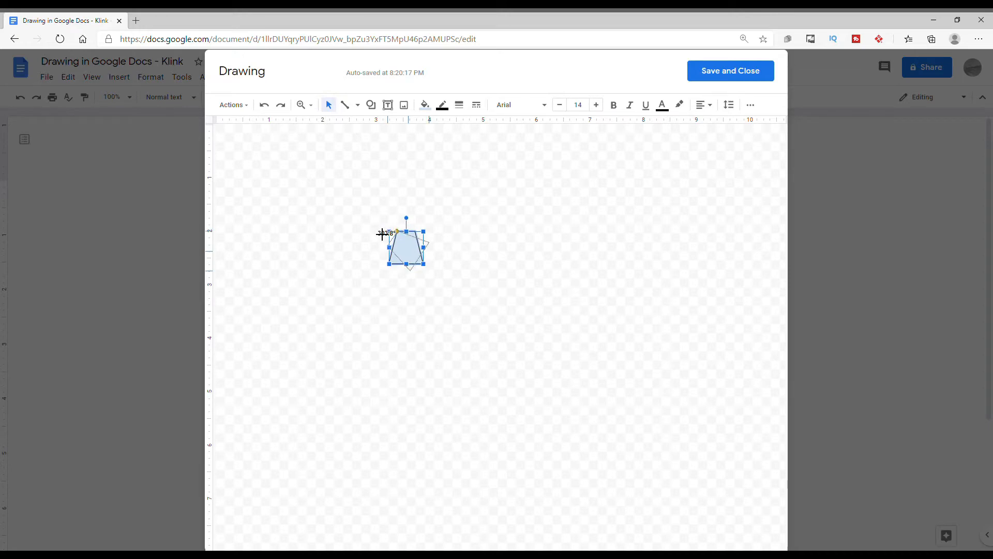
Step: Duplicate the tilted trapezoid and place the copy to its right, rotated to mirror the original's slant
right_click(408, 257)
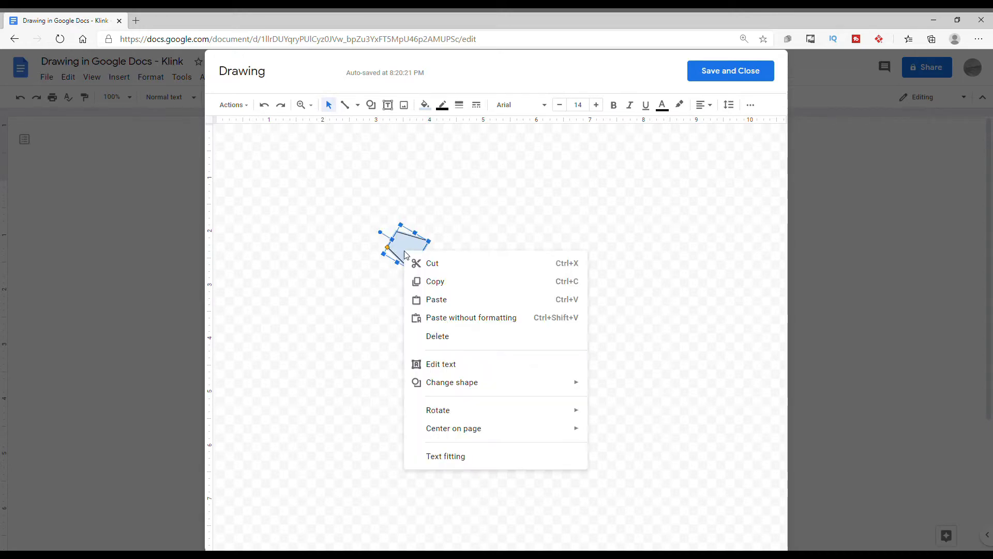
click(550, 280)
right_click(644, 233)
click(520, 282)
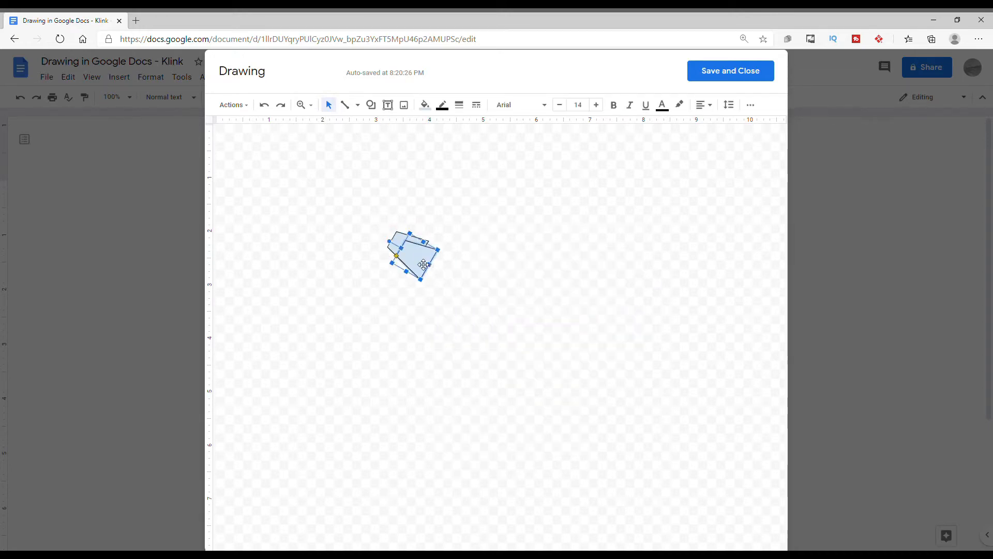
drag(403, 246, 553, 241)
drag(504, 262, 544, 254)
Step: Paste another trapezoid copy, rotate it upright and place it above and midway between the two tilted ones
click(446, 191)
right_click(446, 223)
click(451, 235)
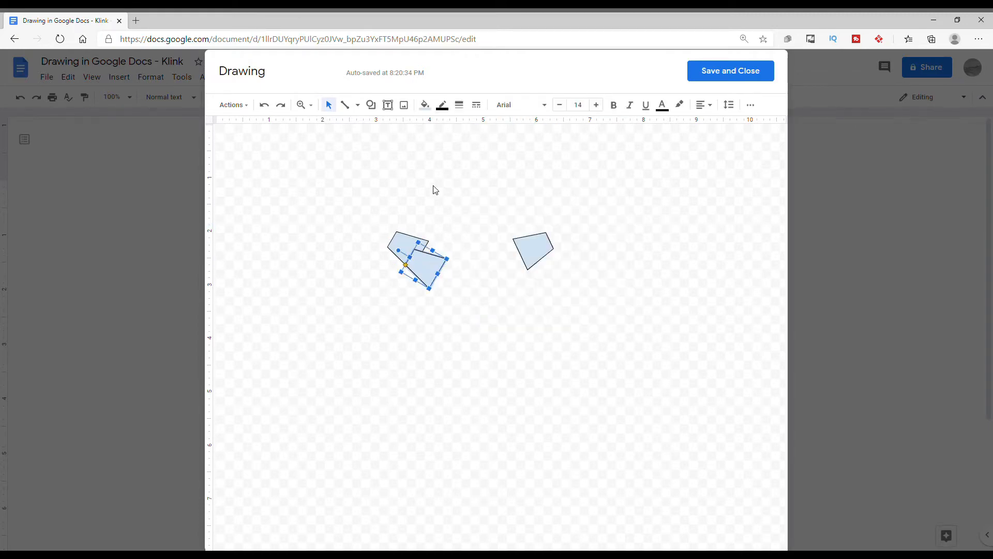
right_click(432, 176)
click(411, 177)
click(431, 264)
drag(399, 251, 471, 223)
click(578, 229)
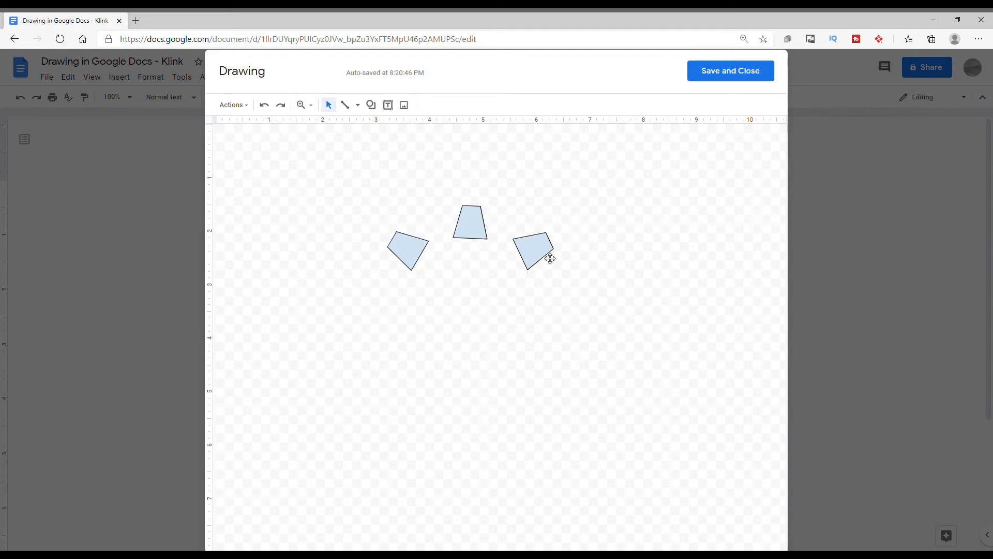
Step: Nudge the two tilted side trapezoids slightly inward toward the upright one
drag(542, 258, 536, 260)
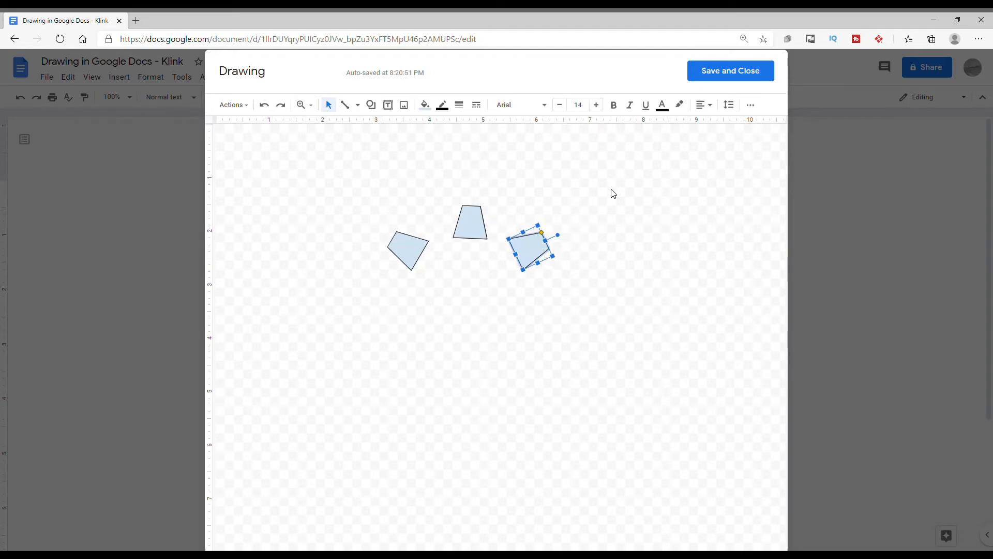
click(612, 193)
drag(404, 250, 409, 252)
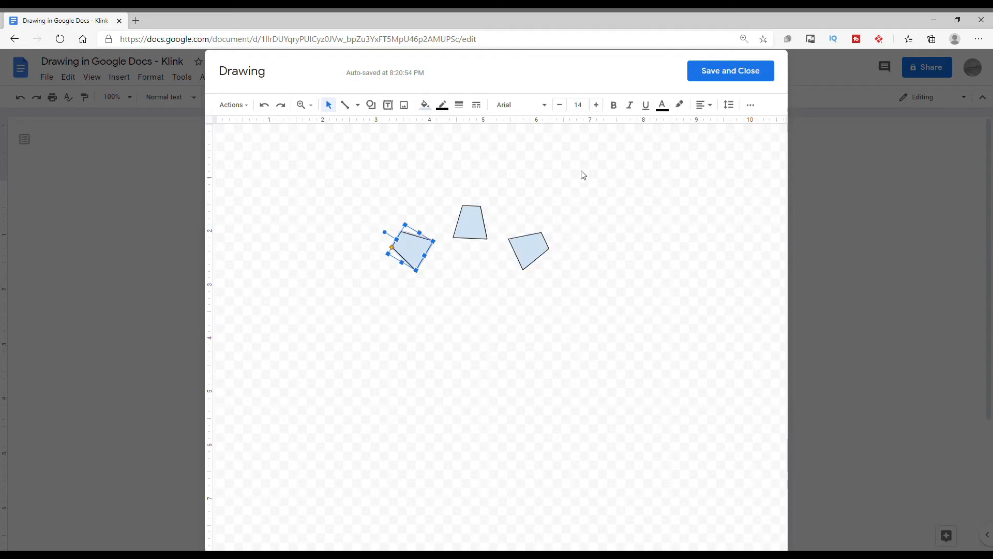
click(574, 258)
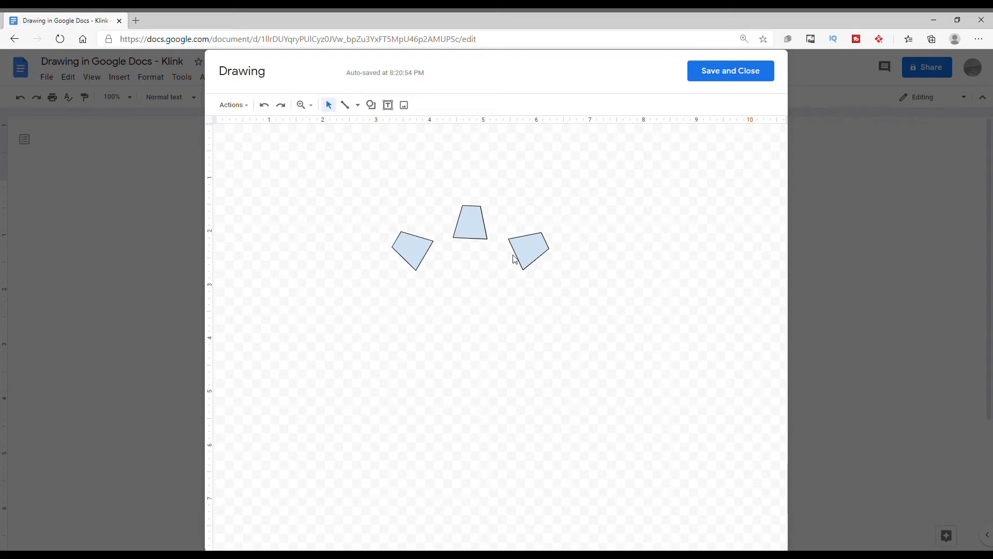
Step: Fine-tune the rotation and position of the top trapezoid between the two side ones
click(477, 210)
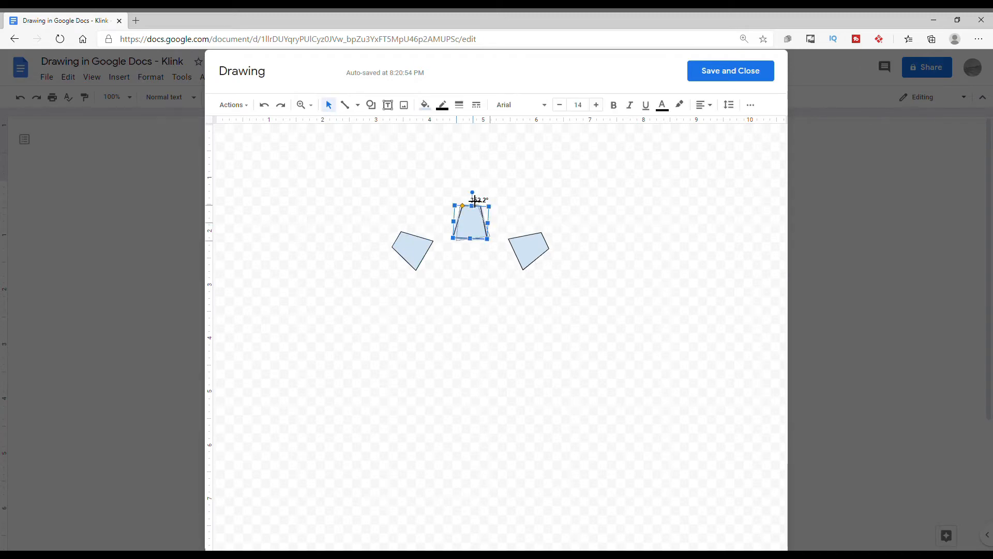
drag(477, 200, 475, 199)
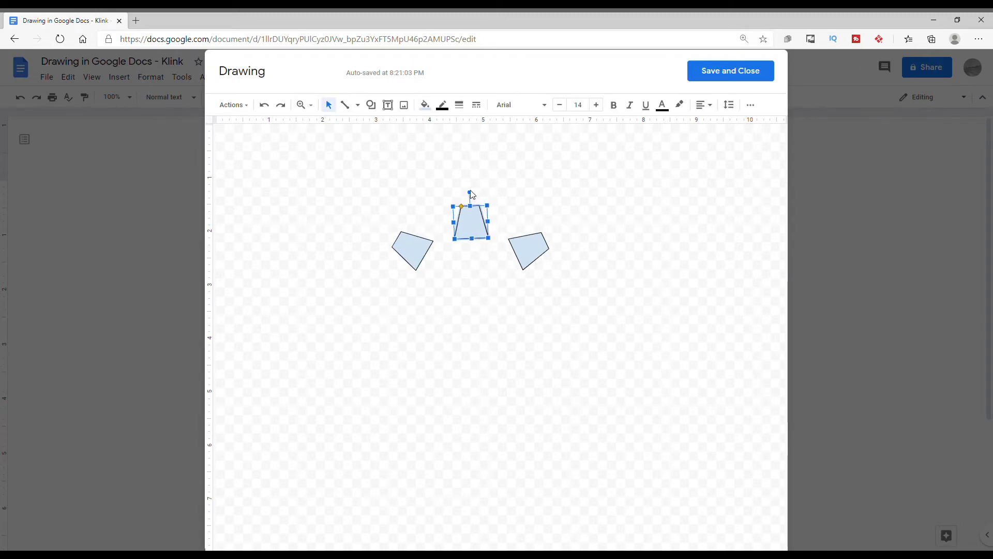
click(471, 191)
click(478, 222)
drag(472, 195, 472, 195)
click(523, 182)
click(474, 233)
drag(472, 230, 471, 232)
click(561, 205)
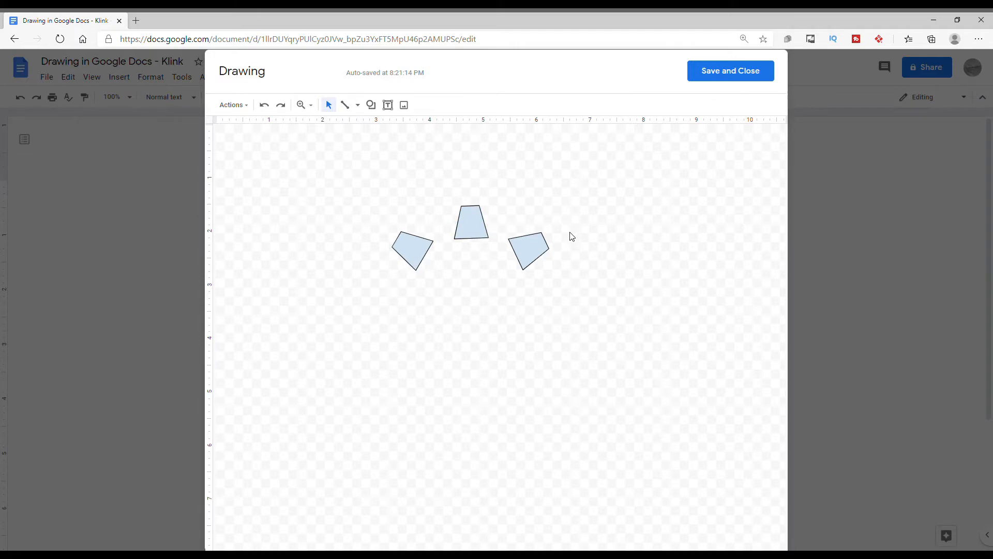
Step: Duplicate the top trapezoid and place the copy upside down directly below it, with its narrow edge facing down
right_click(485, 236)
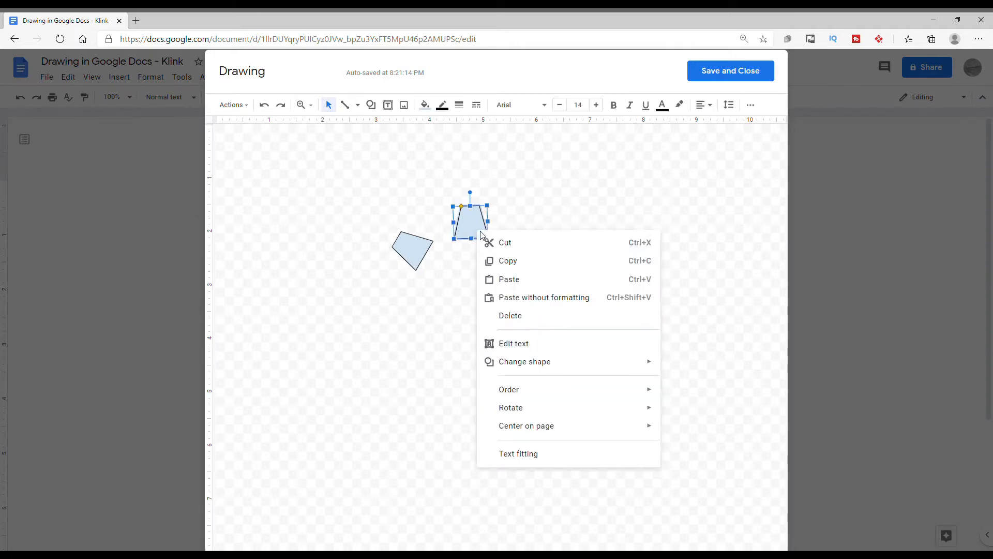
click(510, 260)
right_click(479, 346)
click(508, 393)
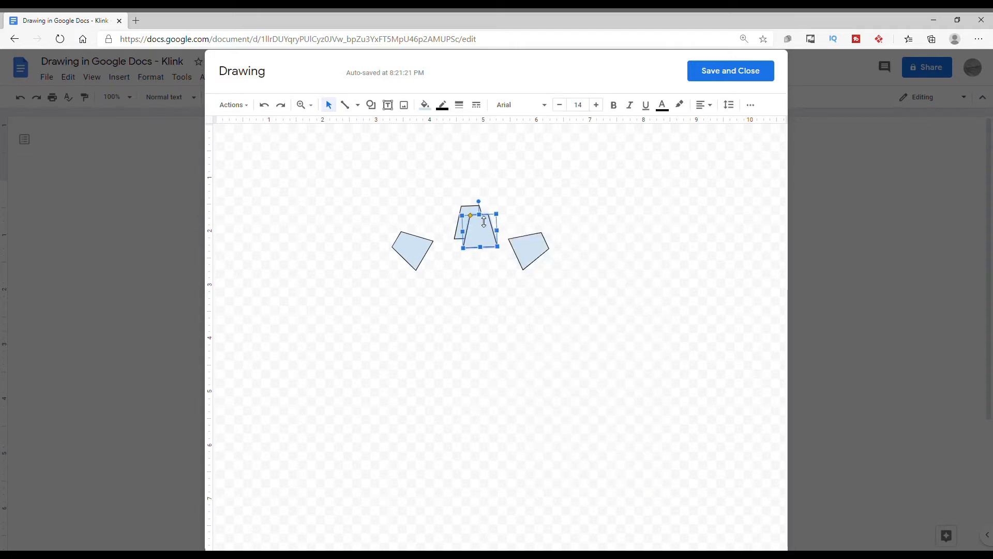
drag(479, 202, 480, 341)
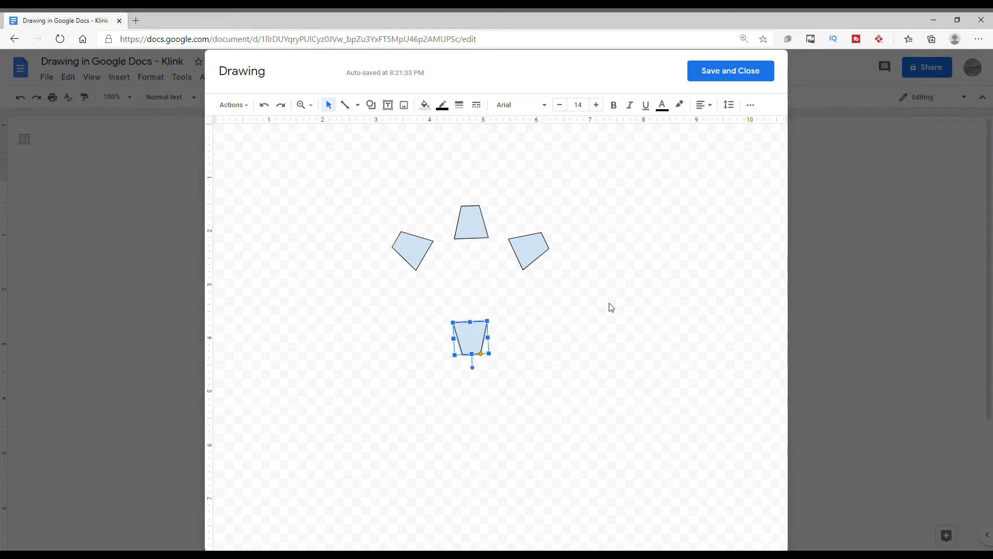
Step: Rotate the bottom trapezoid slightly so its parallel edges are horizontal
click(611, 307)
click(467, 341)
drag(479, 377, 479, 376)
click(535, 351)
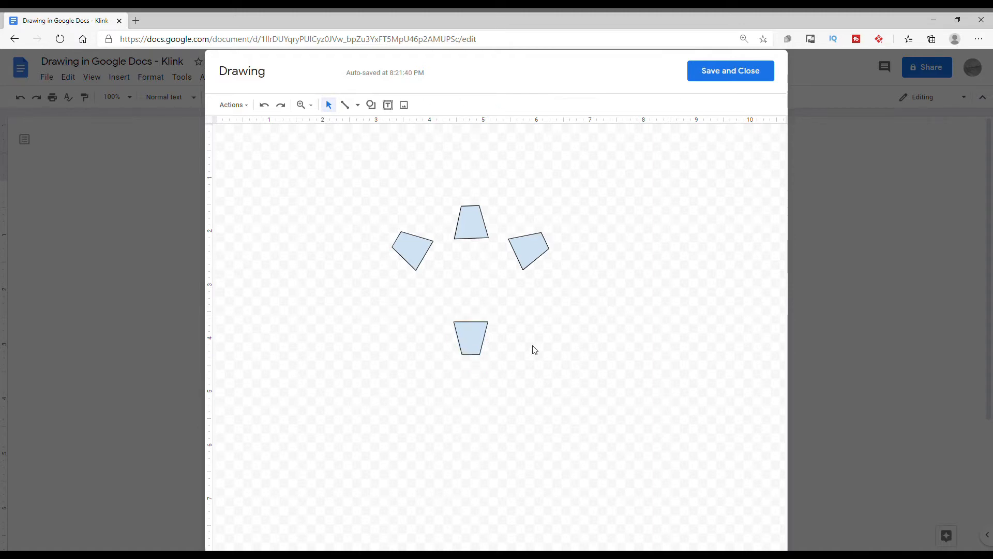
Step: Straighten the top trapezoid so its parallel edges are level like those of the bottom one
click(478, 216)
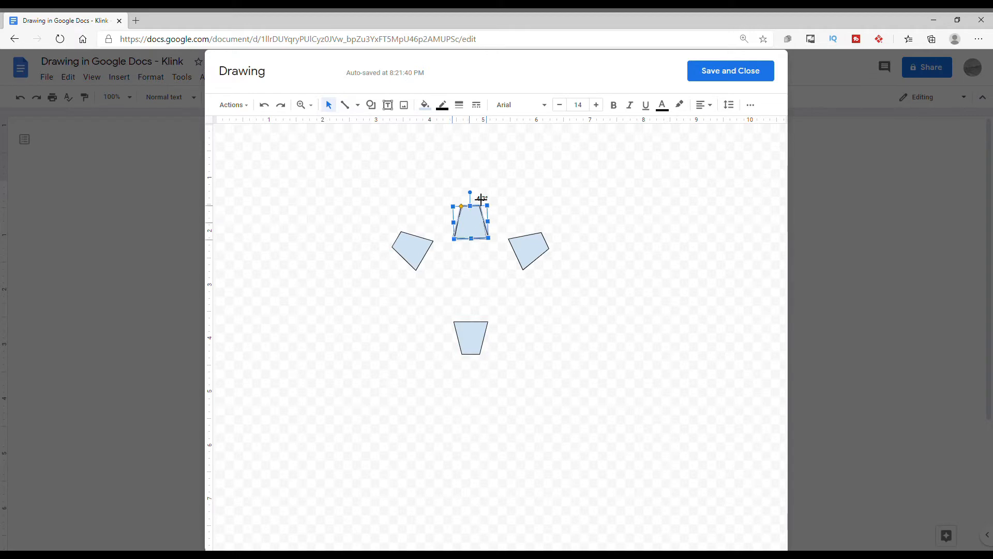
drag(480, 199, 471, 196)
click(521, 226)
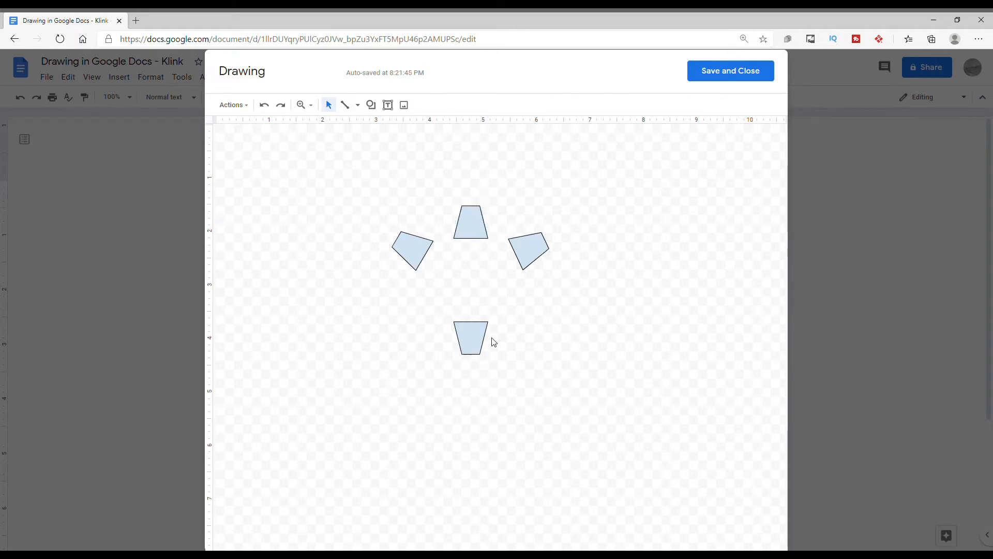
Step: Widen the ring by moving the bottom trapezoid lower and the two side trapezoids outward and slightly down
drag(479, 355, 480, 376)
mouse_move(538, 252)
mouse_down()
mouse_move(553, 262)
mouse_move(545, 269)
mouse_up()
drag(409, 255, 405, 267)
click(590, 232)
Step: Duplicate the upper-right trapezoid, flip the copy vertically and place it below the original
right_click(547, 271)
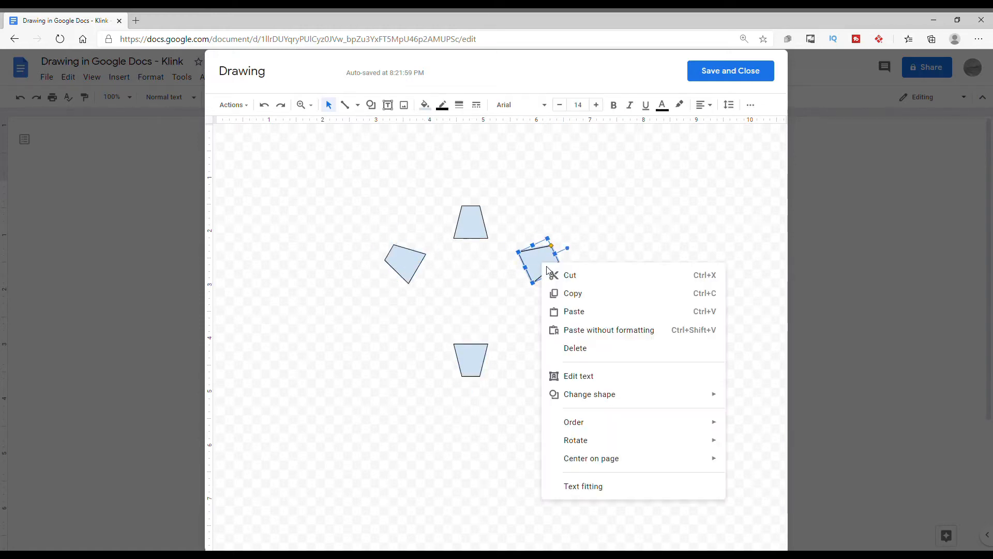
click(564, 293)
right_click(600, 347)
click(619, 399)
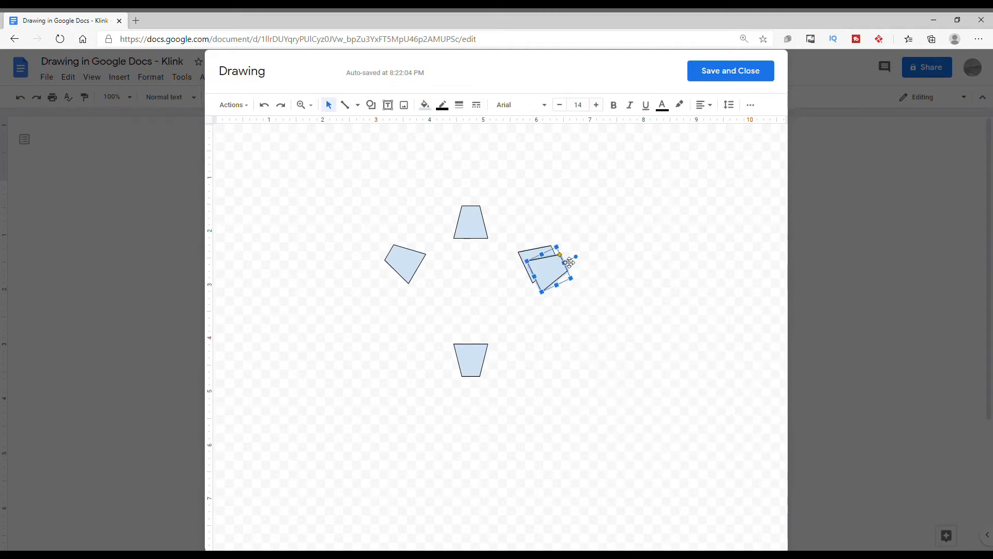
right_click(556, 272)
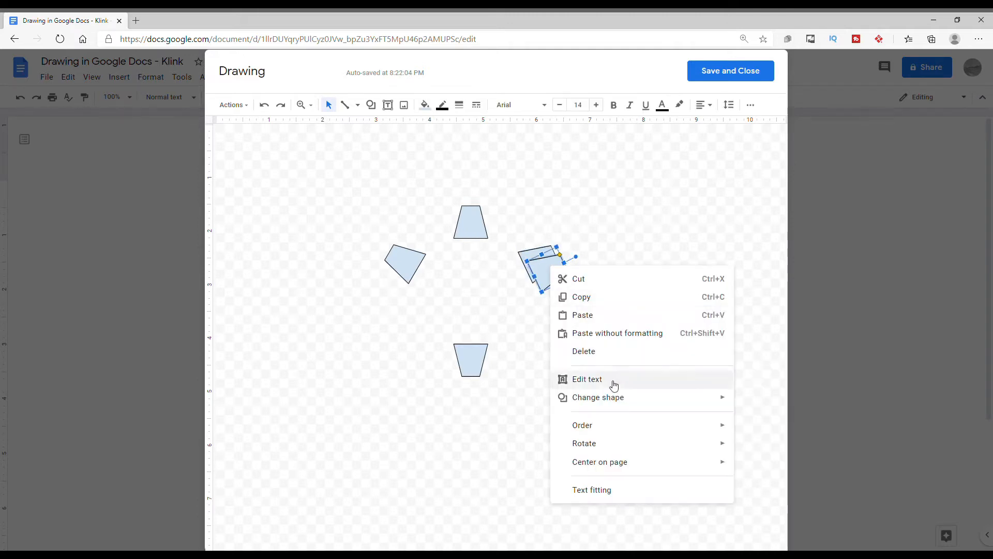
mouse_move(621, 443)
click(476, 505)
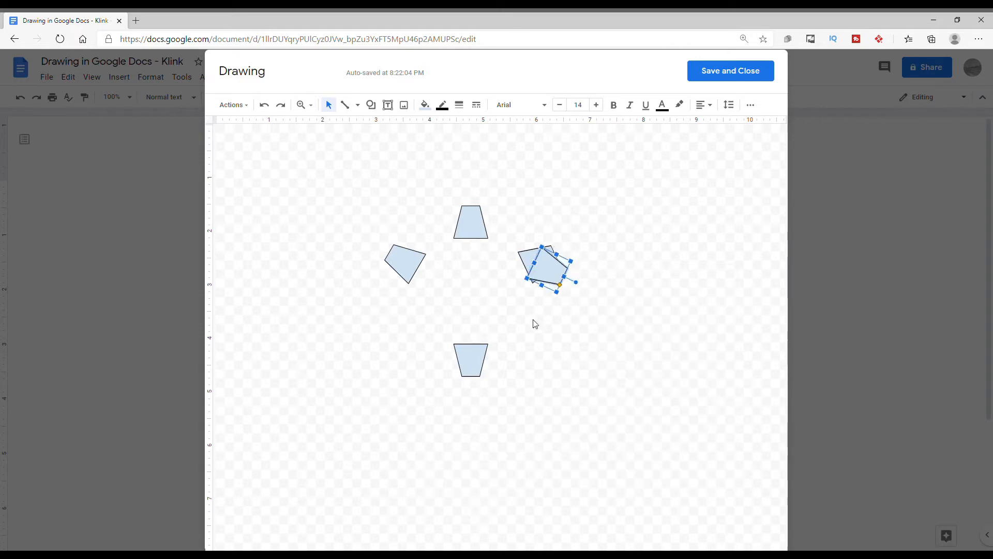
drag(552, 290, 549, 342)
click(627, 296)
Step: Duplicate the upper-left trapezoid, flip the copy vertically and align it directly below the original
click(405, 264)
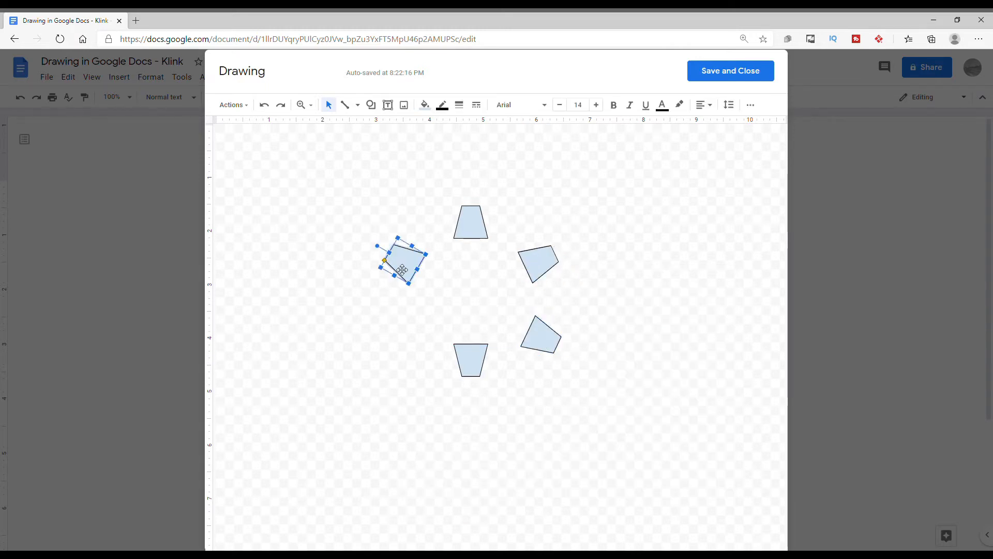
right_click(401, 266)
click(321, 312)
right_click(321, 311)
click(357, 359)
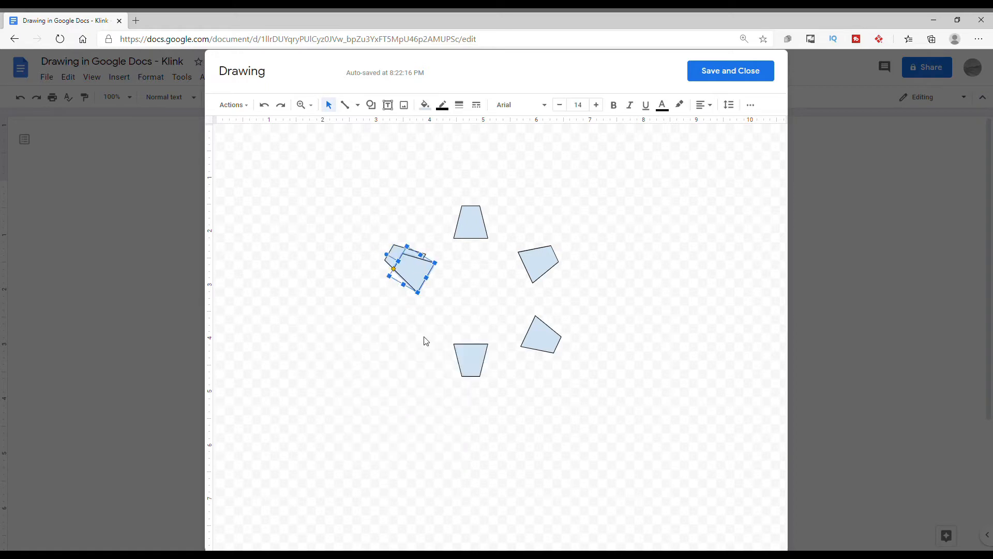
right_click(414, 279)
mouse_move(477, 454)
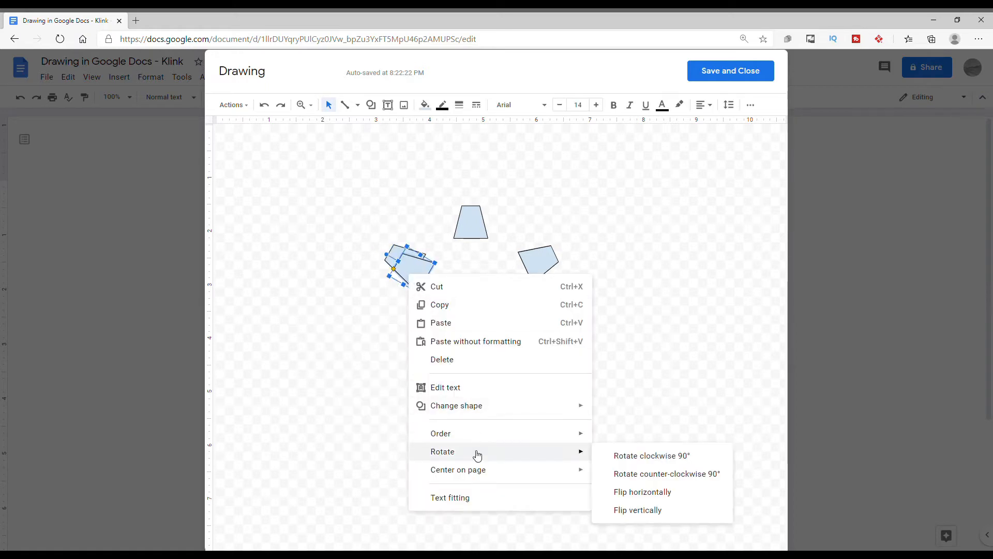
click(669, 481)
drag(417, 284, 411, 341)
click(603, 399)
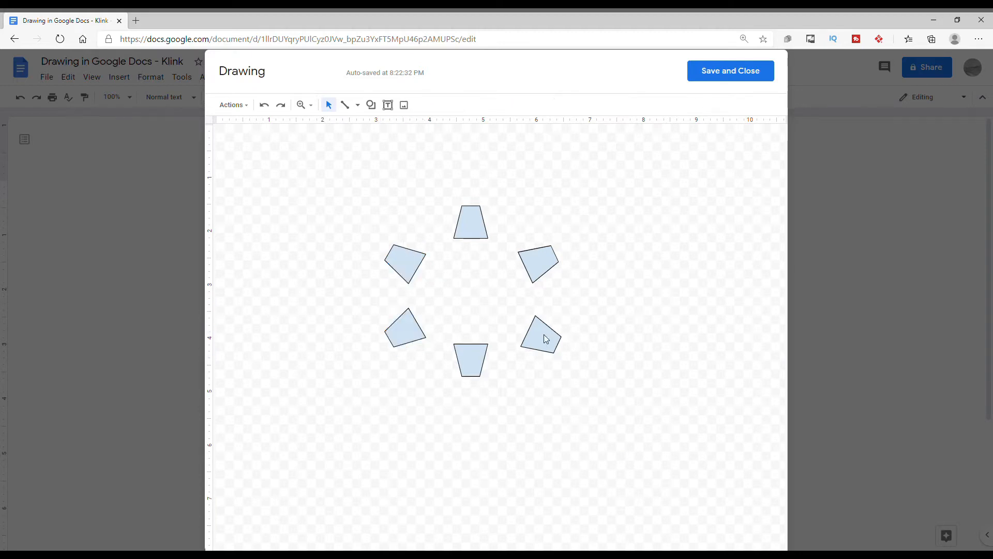
Step: Align the lower-right trapezoid under the upper-right one and shift the top and bottom trapezoids slightly right to center them
drag(542, 343, 540, 330)
click(620, 371)
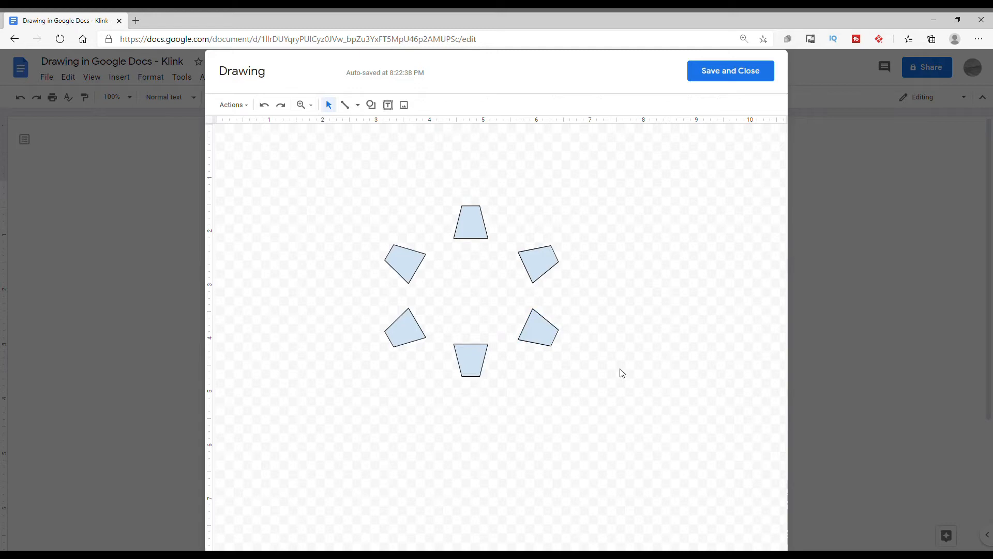
click(410, 339)
click(411, 269)
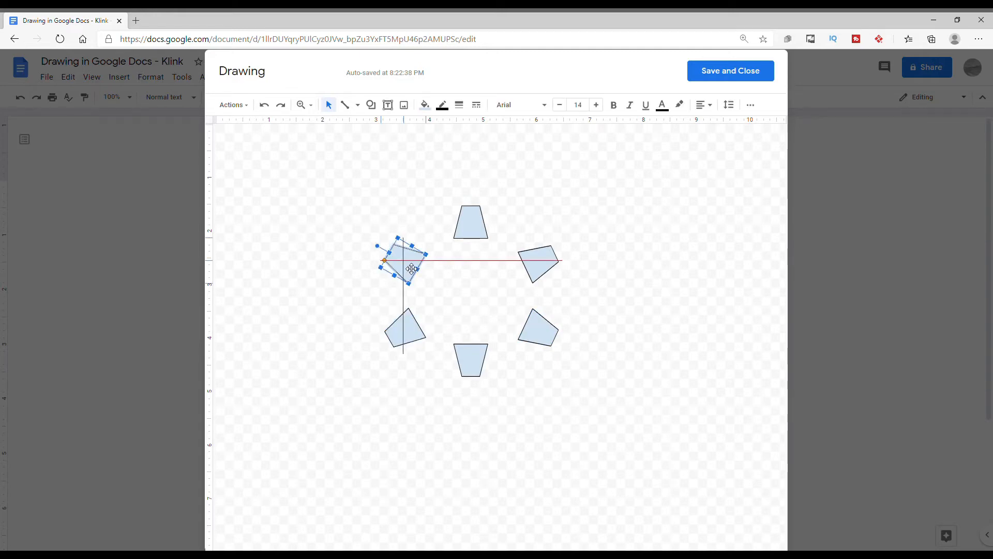
click(551, 264)
click(486, 231)
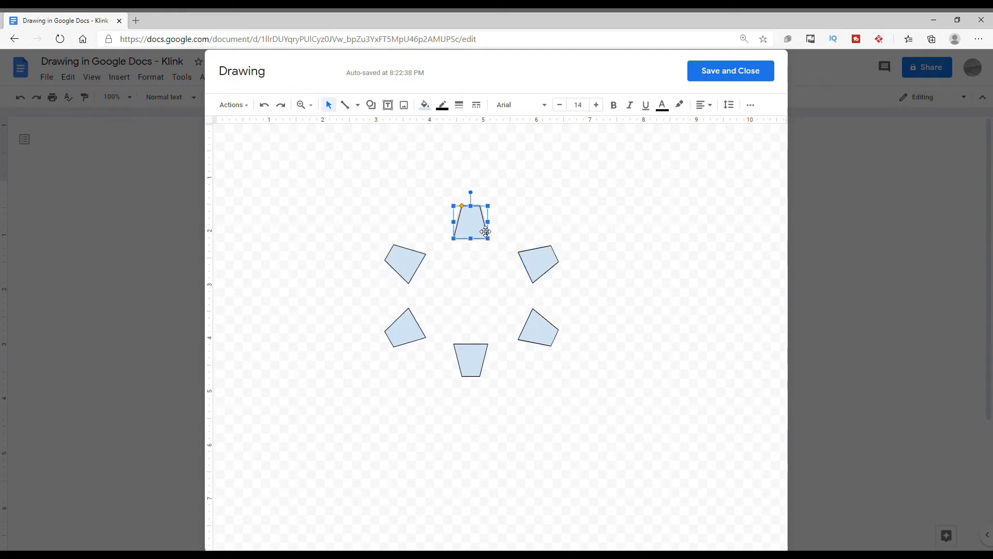
click(479, 365)
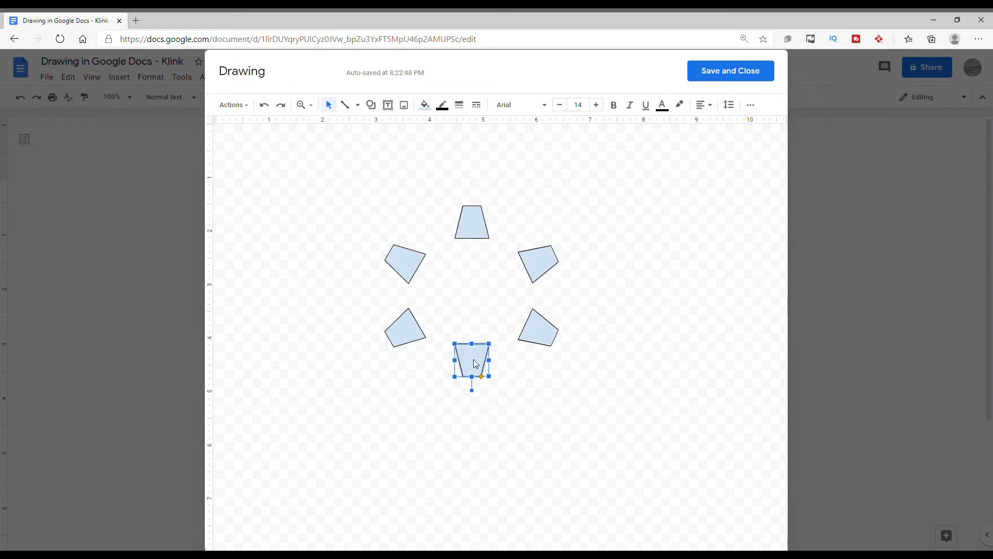
click(601, 209)
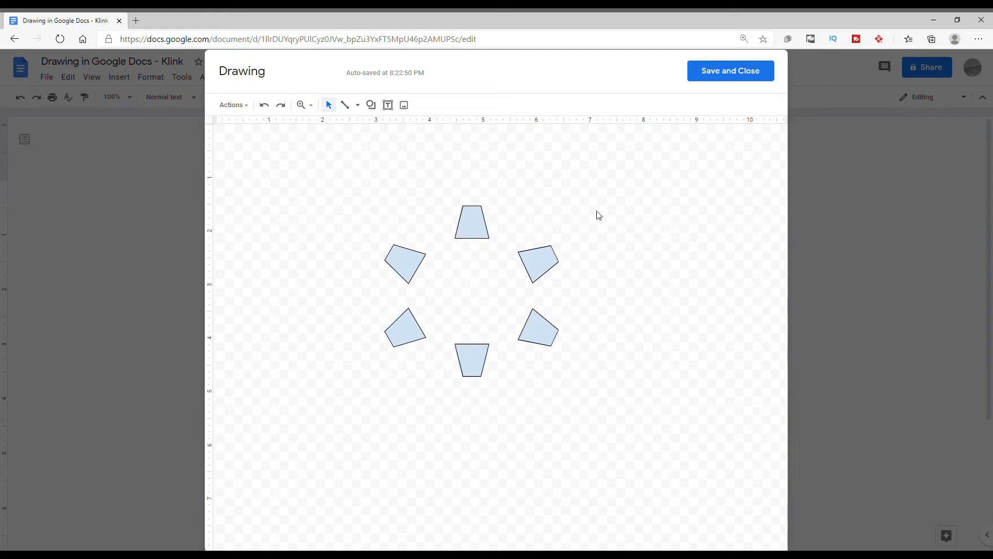
Step: Draw an oval about 2.7 by 2.4 inches over the ring of six trapezoids
click(371, 105)
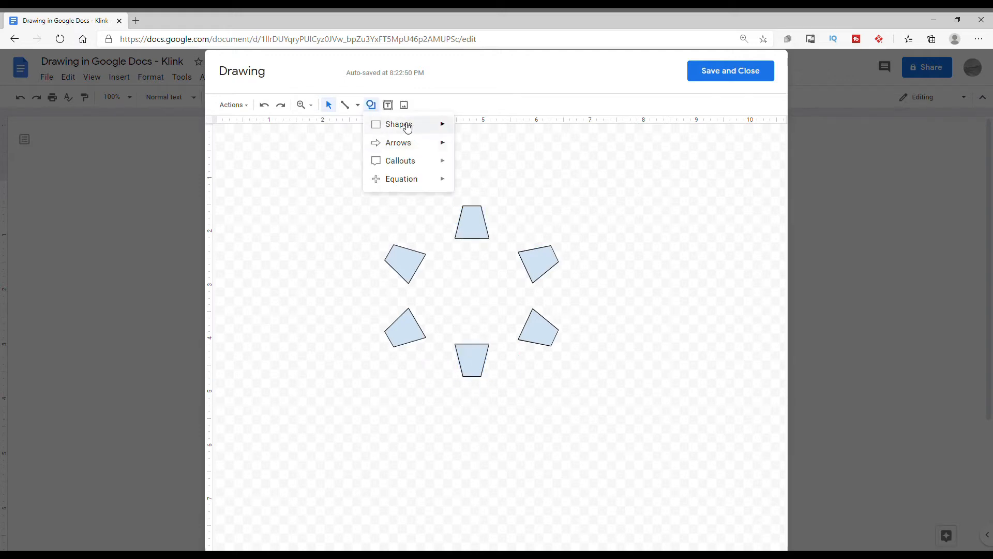
mouse_move(407, 124)
click(464, 149)
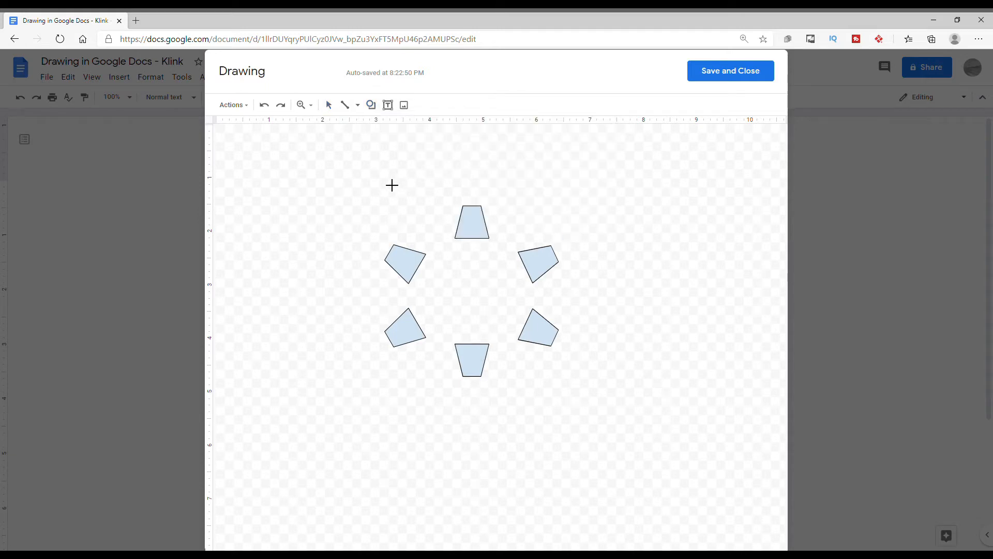
mouse_move(285, 176)
mouse_down()
mouse_move(455, 341)
mouse_move(450, 315)
mouse_move(439, 325)
mouse_up()
drag(336, 244, 448, 295)
drag(552, 373, 537, 350)
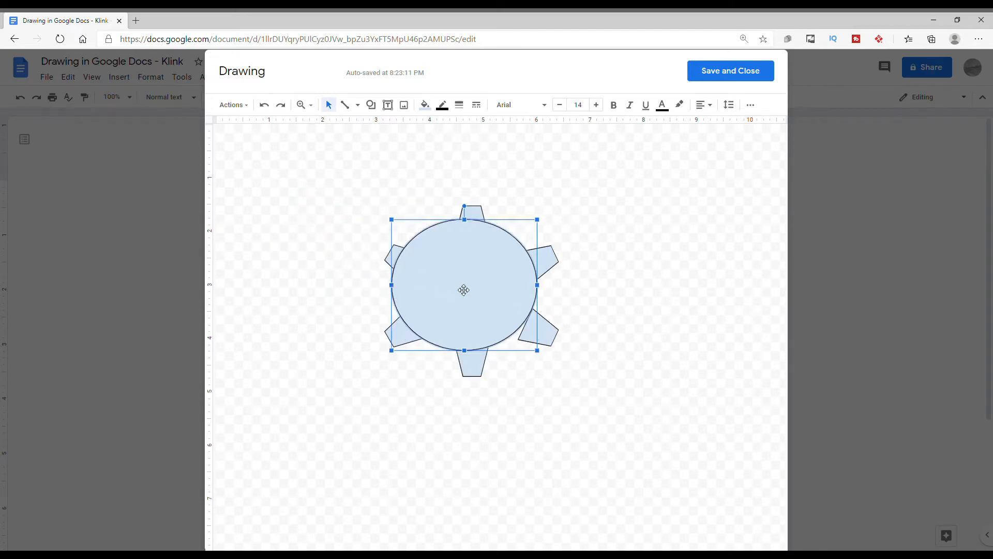
Step: Center the oval within the ring so all six trapezoids protrude around its edge like gear teeth
drag(464, 288, 480, 302)
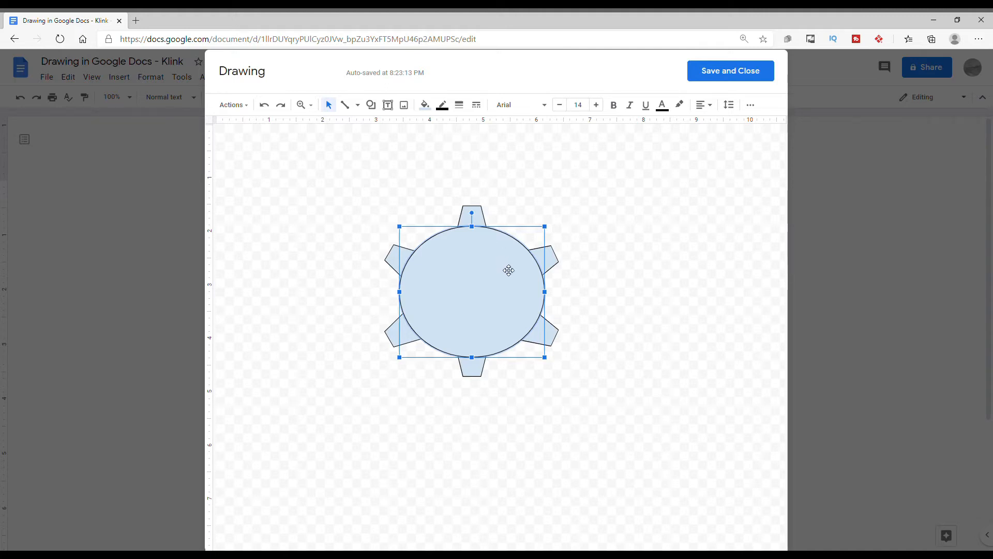
mouse_move(491, 283)
mouse_down()
mouse_move(487, 274)
mouse_move(497, 293)
mouse_up()
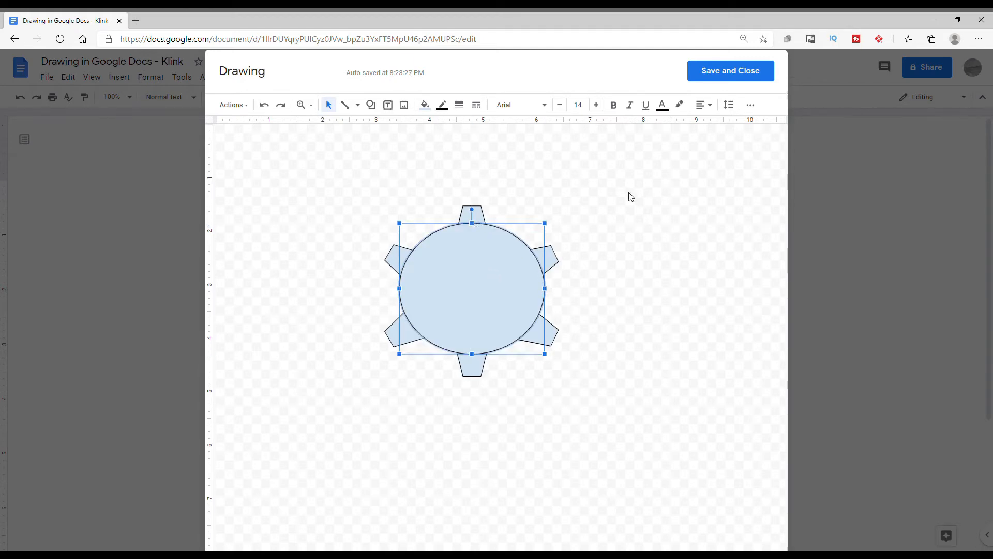
click(631, 195)
Step: Rotate the lower-right trapezoid slightly clockwise so it points outward from the oval
click(546, 342)
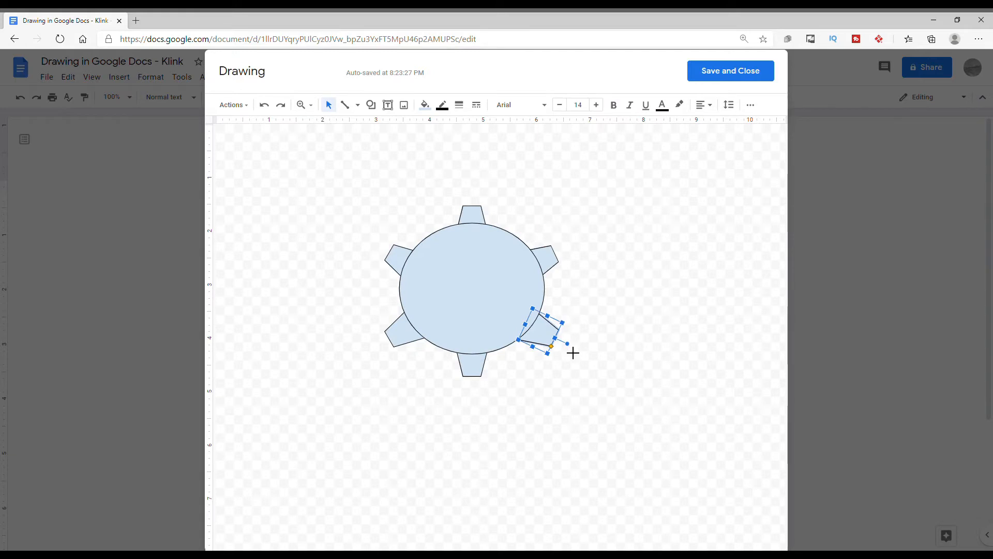
drag(571, 349, 550, 343)
click(595, 337)
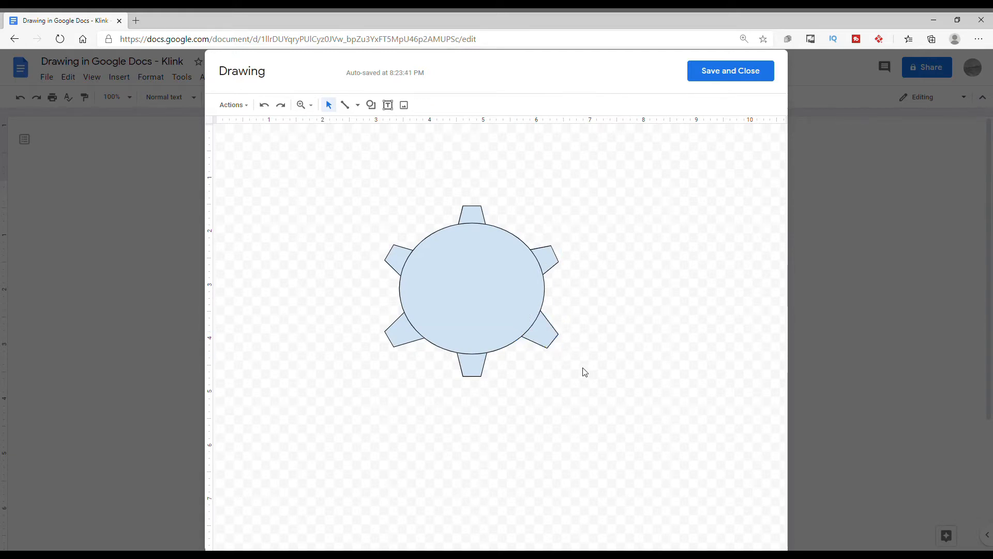
Step: Nudge the large oval slightly downward and rotate the upper-right trapezoid counterclockwise, placing it farther out along the oval's edge
click(551, 258)
drag(483, 284, 486, 282)
click(625, 231)
click(557, 262)
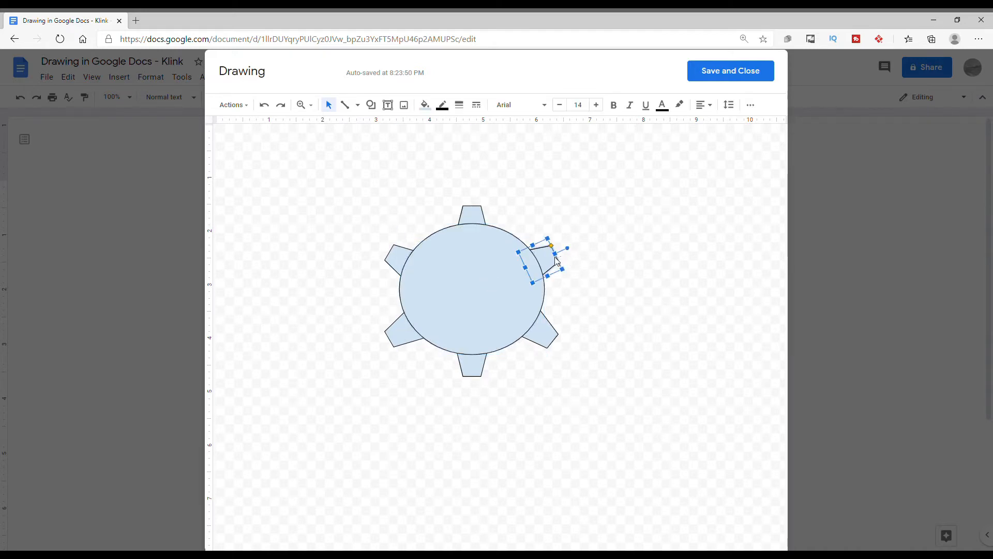
mouse_move(569, 250)
mouse_down()
mouse_move(566, 242)
mouse_move(553, 255)
mouse_up()
click(631, 224)
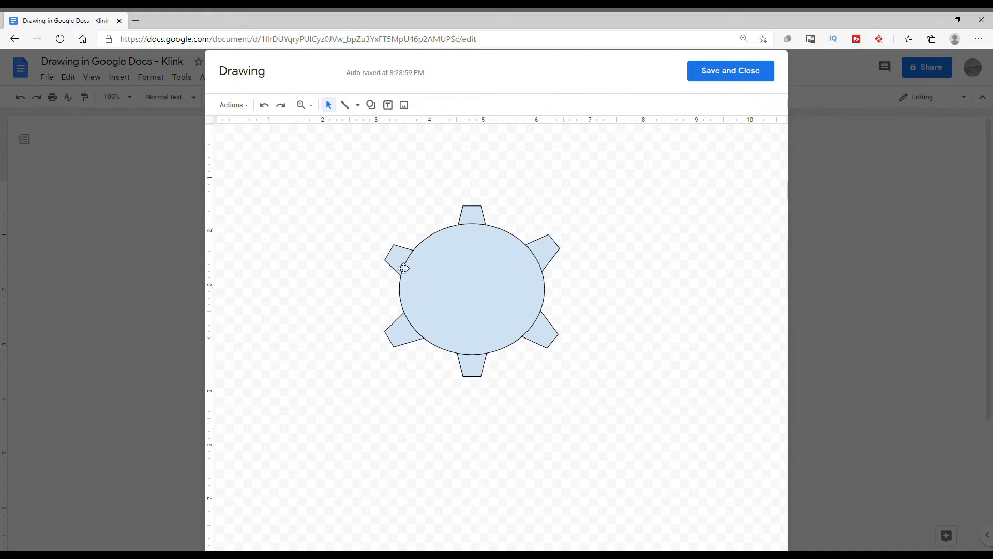
Step: Move the upper-left trapezoid outward from the oval and shift the upper-right trapezoid slightly up and left
drag(401, 264, 392, 251)
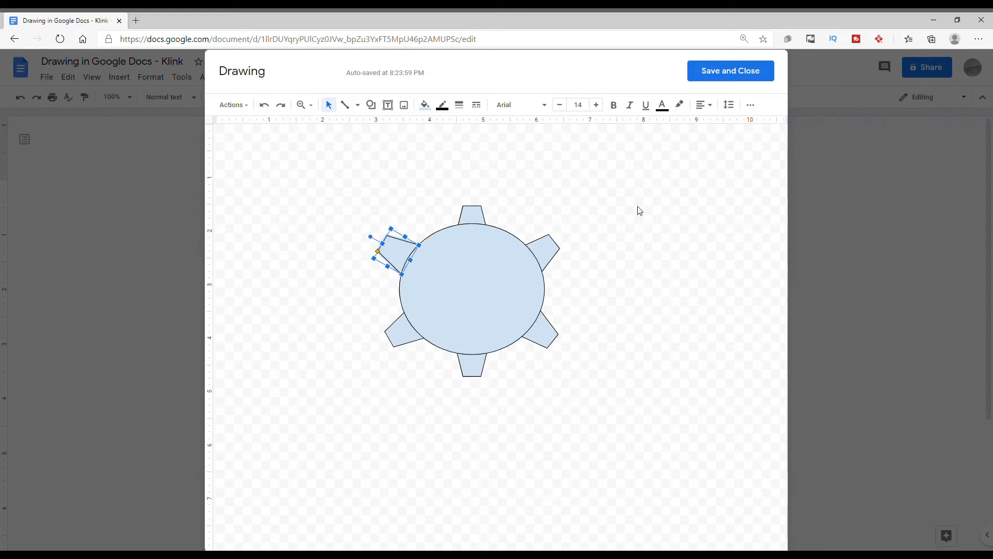
click(632, 219)
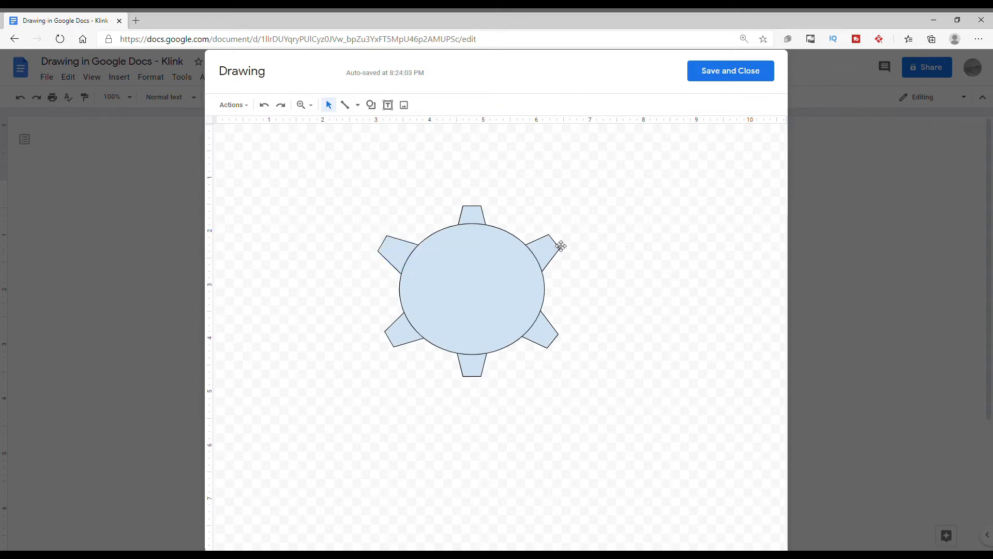
drag(561, 245, 552, 248)
click(603, 225)
click(640, 209)
Step: Move the bottom trapezoid slightly inward and raise the top trapezoid so it protrudes farther above the oval
drag(485, 379, 484, 375)
click(550, 192)
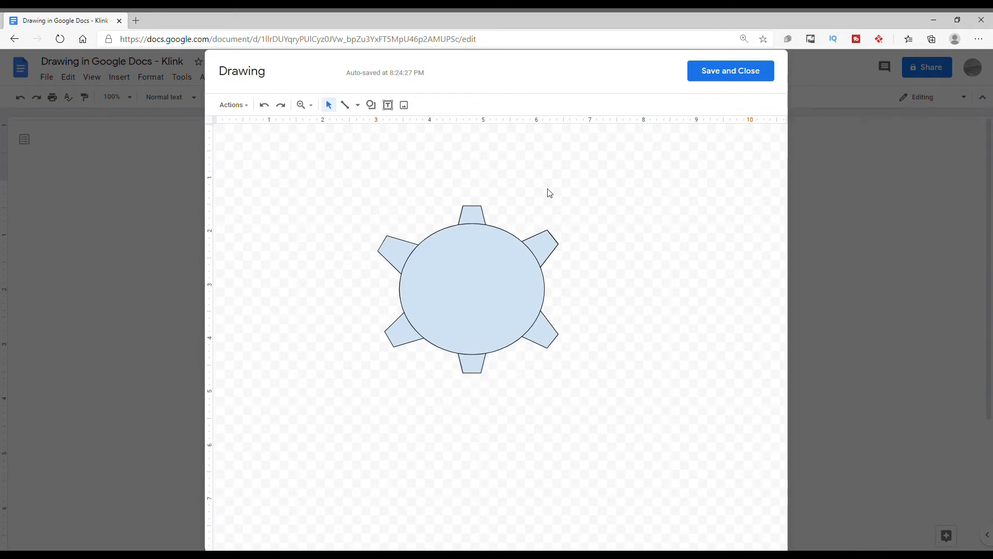
drag(484, 217, 481, 214)
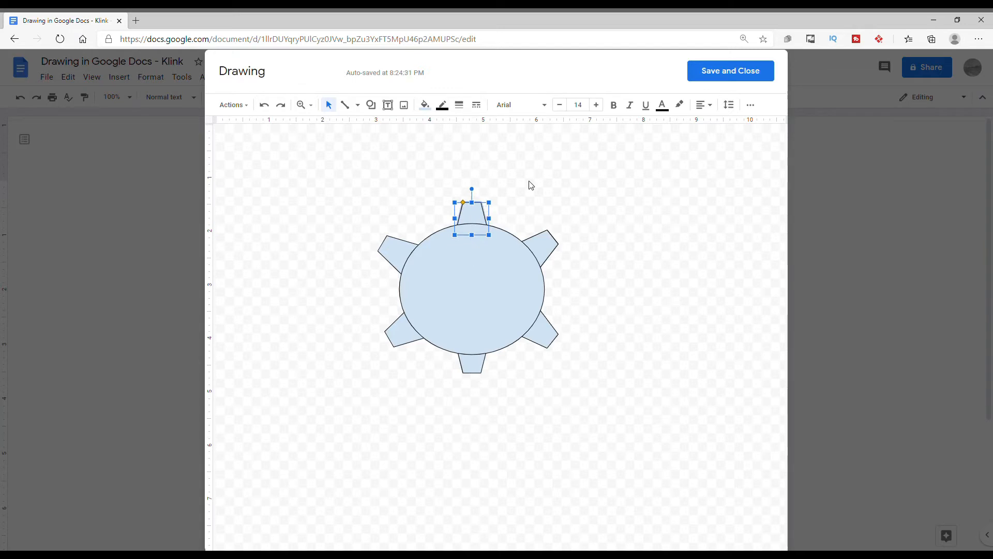
click(553, 184)
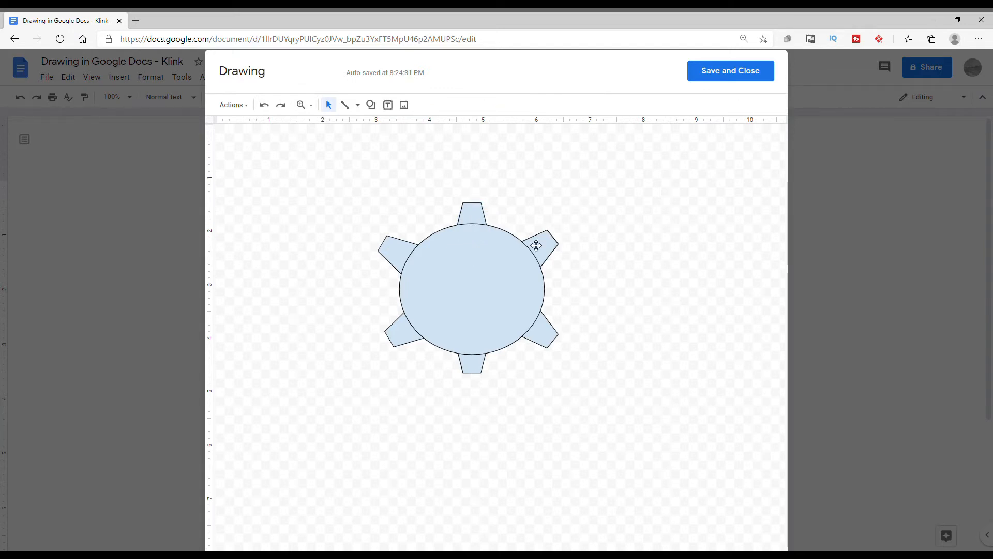
drag(476, 221, 478, 213)
click(572, 182)
Step: Lower the bottom trapezoid so it protrudes farther below the oval, in line with the top trapezoid
mouse_move(483, 372)
mouse_down()
mouse_move(483, 386)
mouse_move(482, 373)
mouse_up()
click(490, 424)
click(495, 390)
click(483, 374)
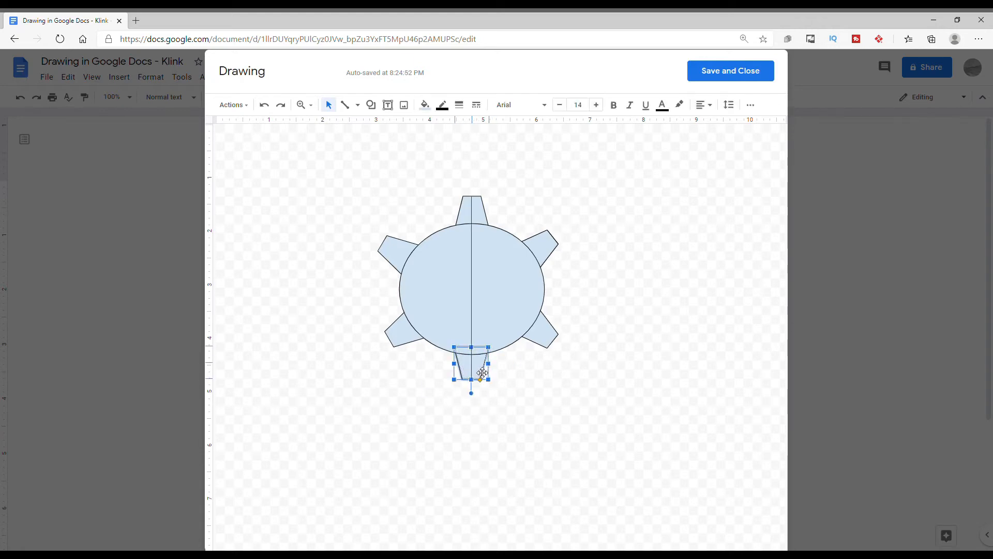
click(568, 383)
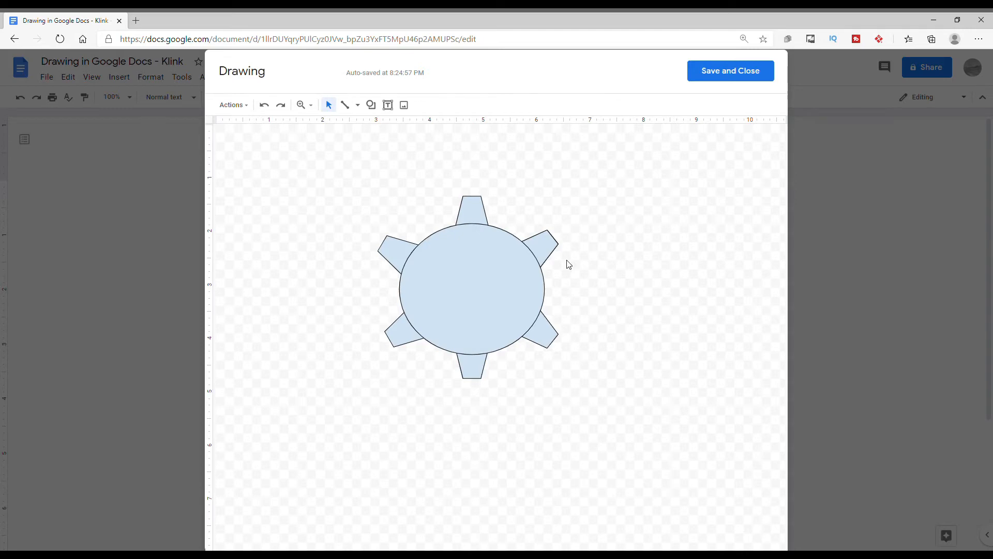
Step: Draw an oval about 2.1 by 2 inches and center it inside the large oval
click(379, 110)
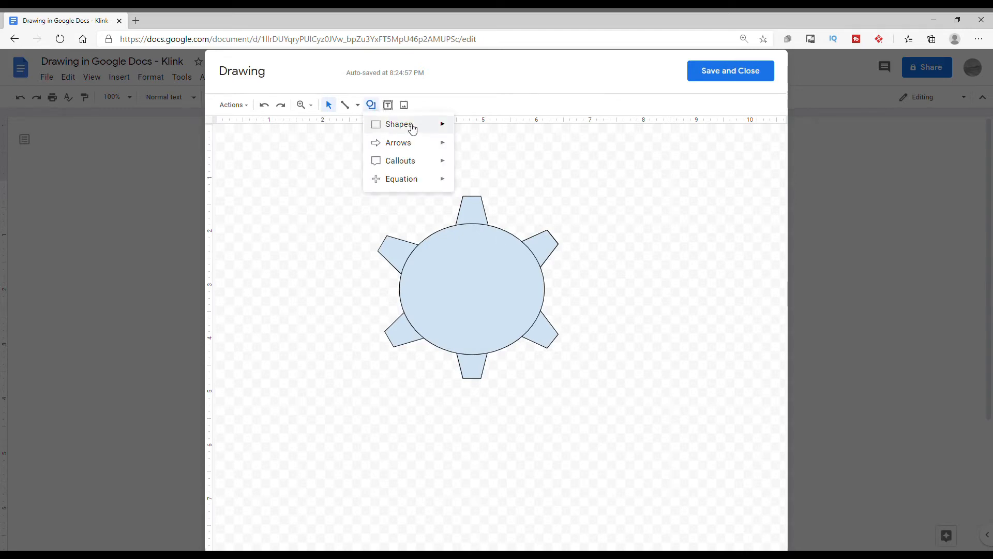
mouse_move(410, 129)
click(459, 147)
drag(274, 206, 377, 290)
drag(319, 235, 477, 295)
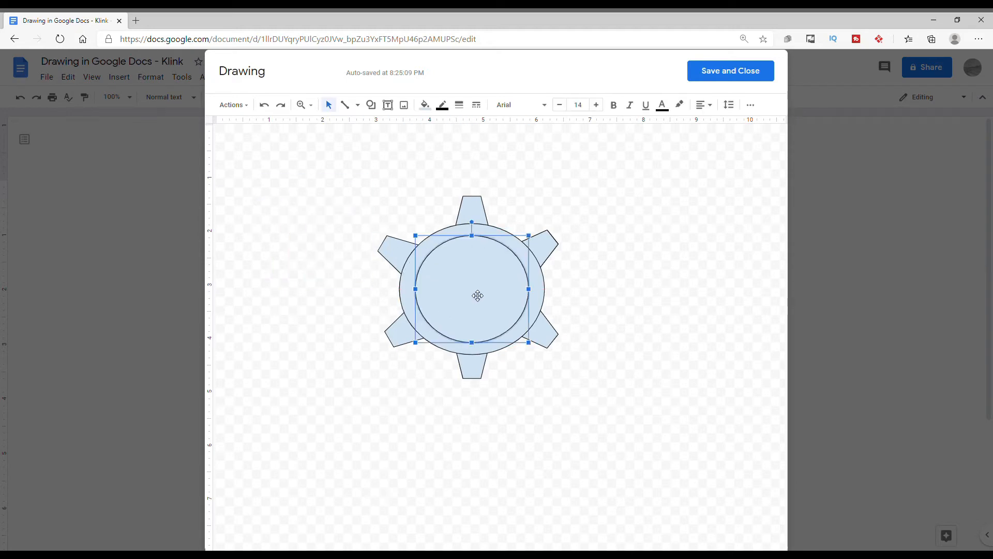
click(646, 180)
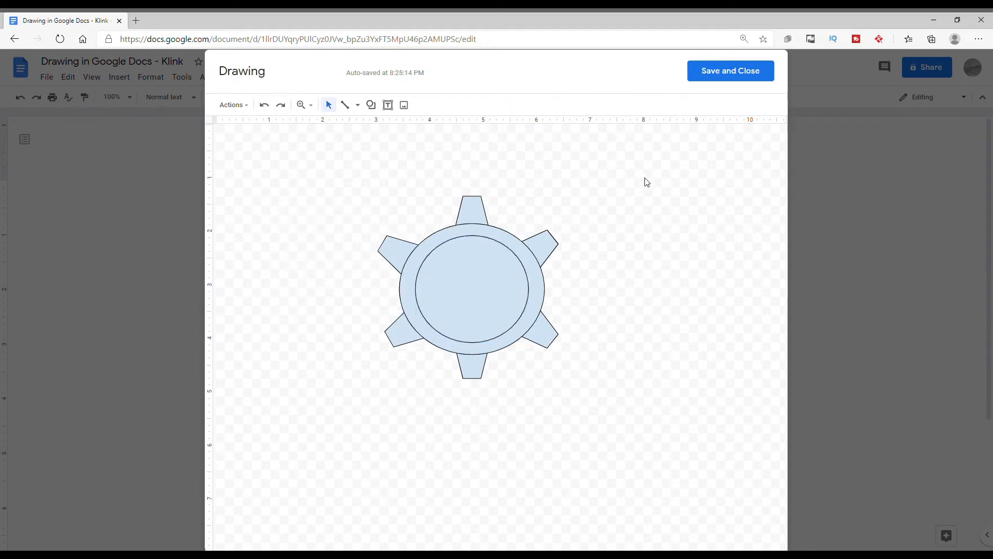
Step: Fill the inner oval with solid medium gray
click(479, 293)
click(425, 105)
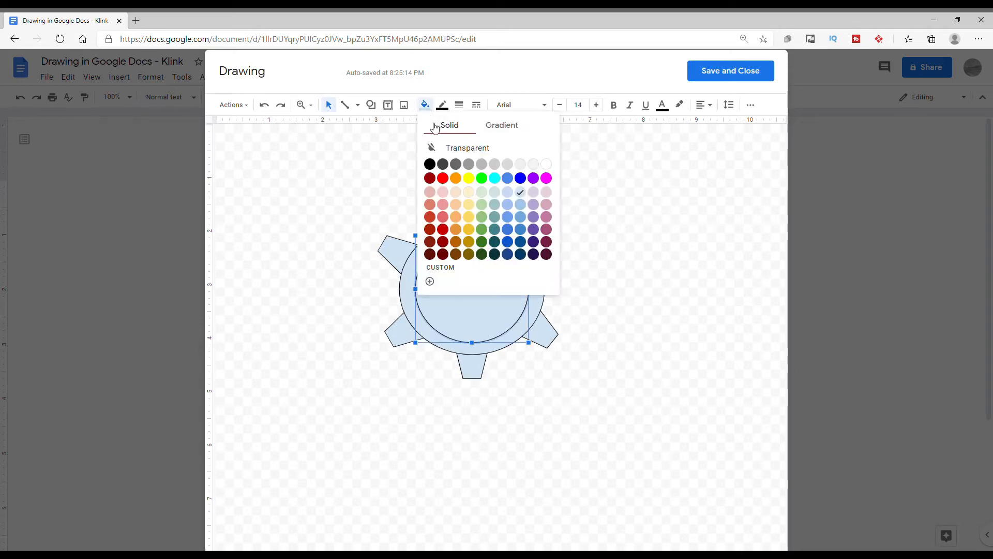
click(481, 165)
click(614, 155)
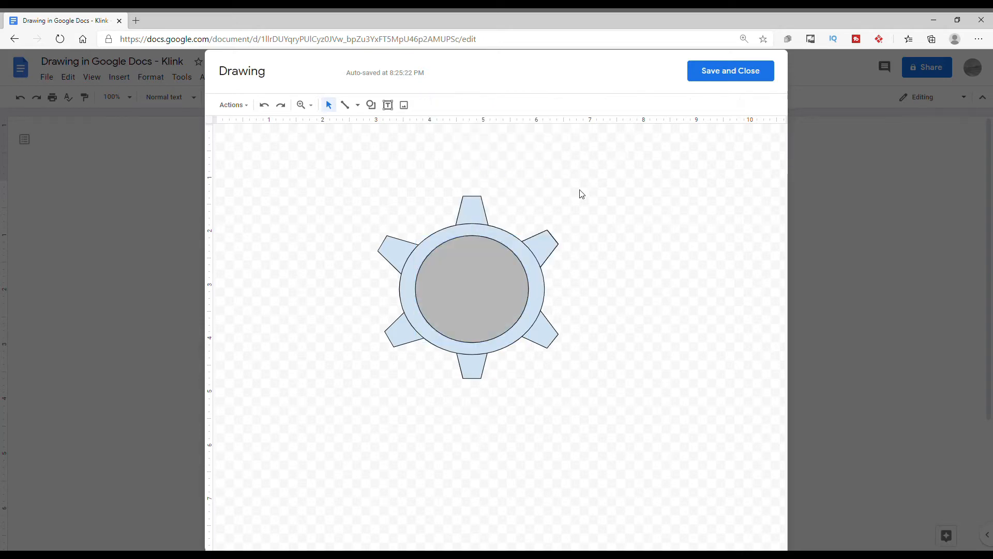
Step: Fill the top, upper-right and upper-left trapezoids with light cornflower blue
click(474, 213)
click(425, 104)
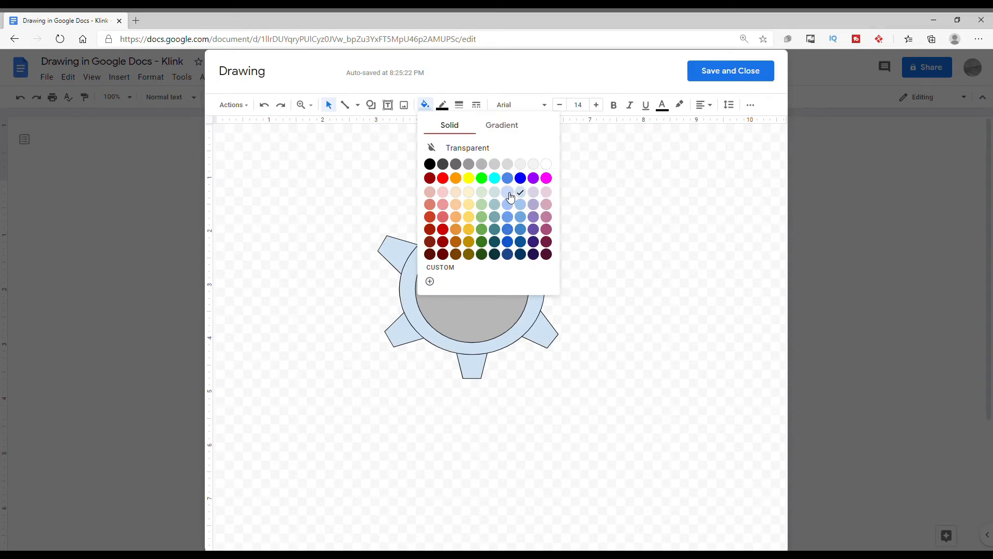
click(509, 197)
click(539, 251)
click(429, 107)
click(520, 192)
click(398, 253)
click(425, 106)
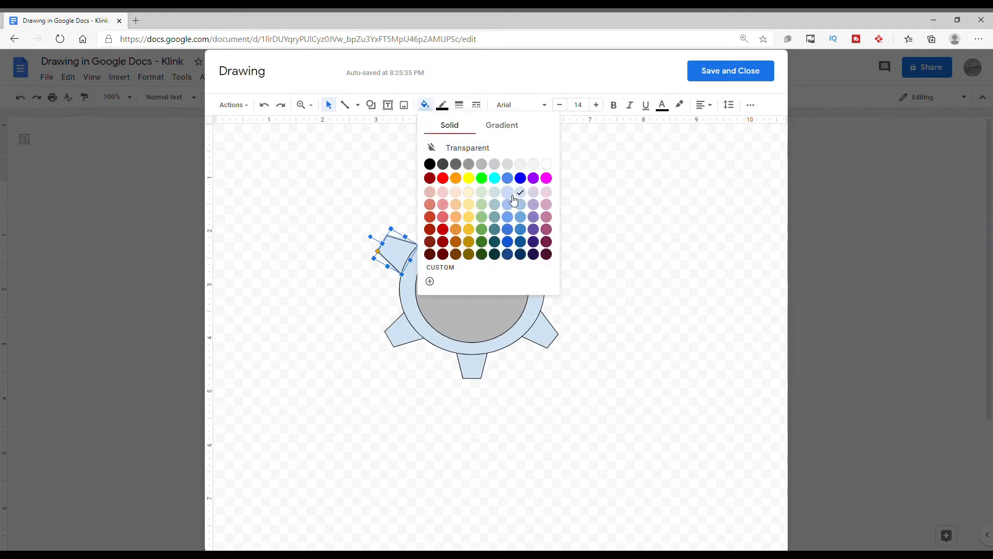
click(520, 192)
Step: Fill the lower-left, lower-right and bottom trapezoids with the same light cornflower blue
click(404, 329)
click(425, 106)
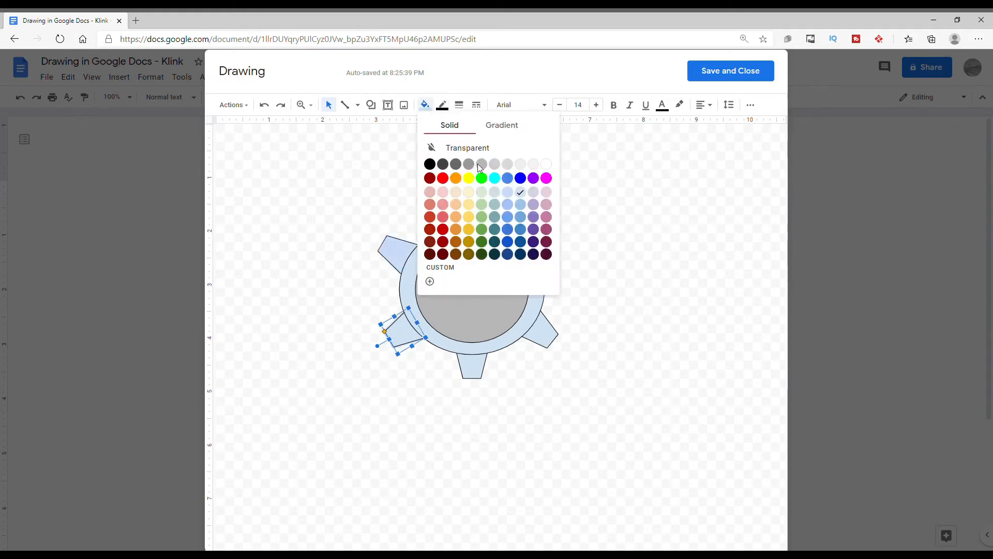
click(513, 191)
click(539, 328)
click(425, 106)
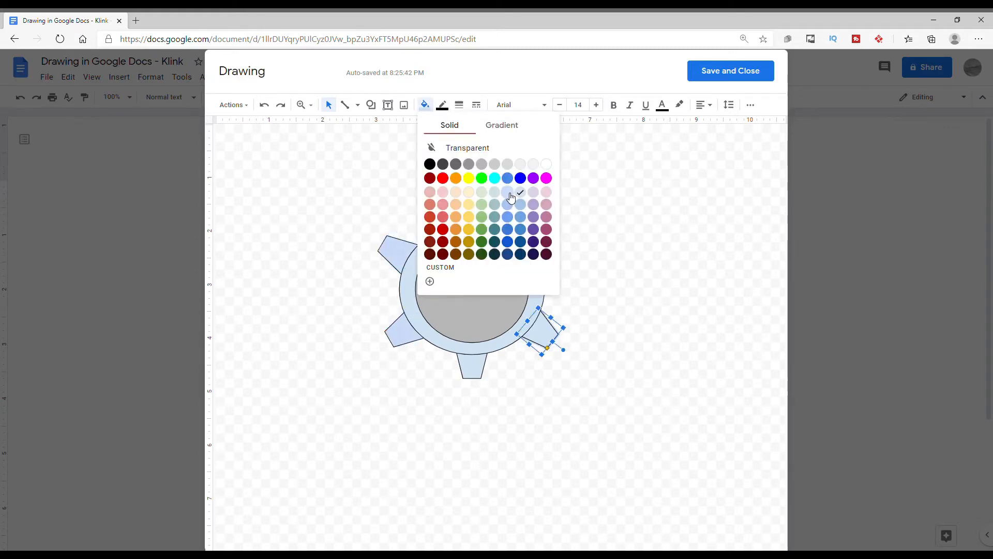
click(511, 196)
click(472, 367)
click(425, 105)
click(519, 192)
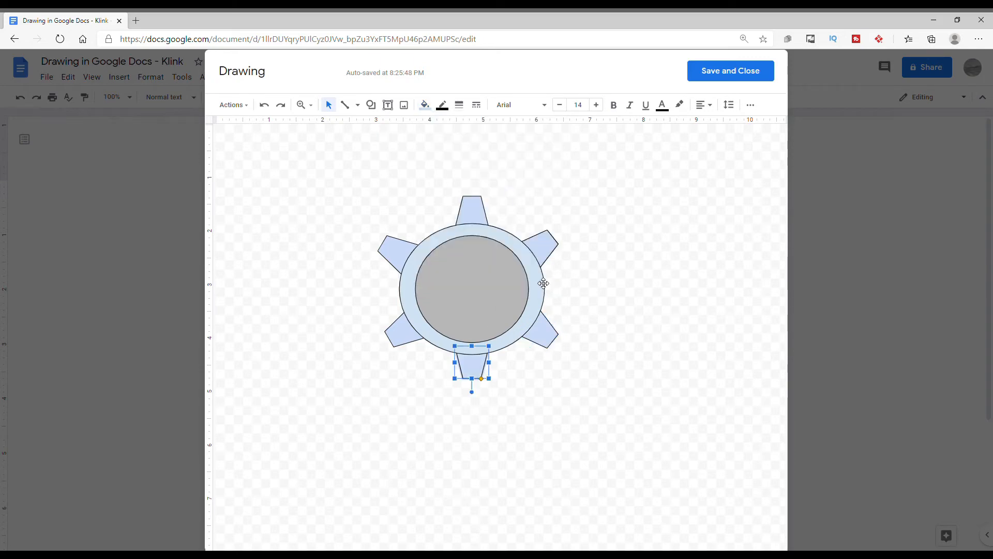
Step: Fill the large outer oval with light cornflower blue to match the trapezoid teeth
click(544, 283)
click(425, 106)
click(512, 194)
click(595, 194)
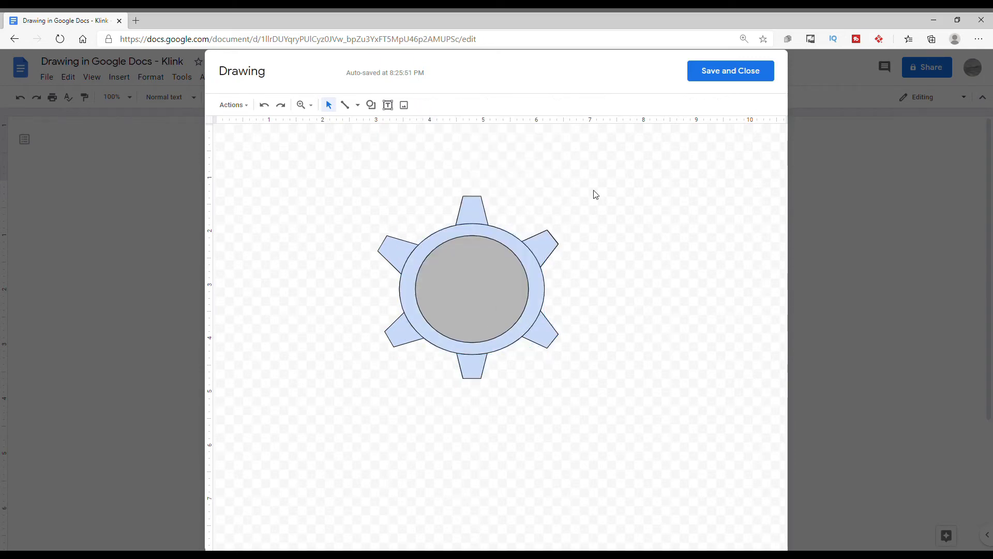
Step: Draw an oval about 1 by 0.9 inches and center it horizontally in the middle of the gray oval
click(371, 105)
mouse_move(404, 126)
click(464, 150)
drag(277, 169, 328, 224)
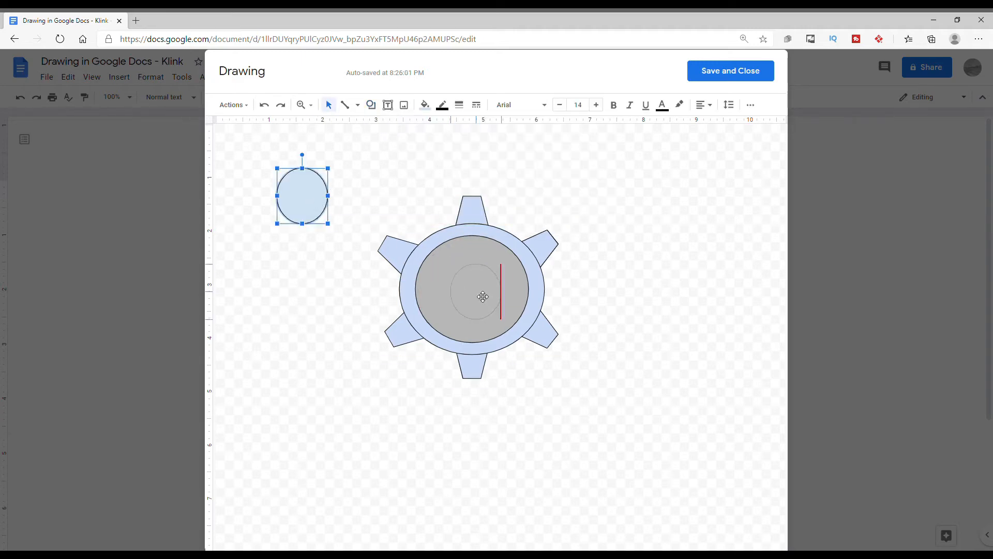
drag(483, 296, 480, 296)
mouse_move(476, 295)
mouse_down()
mouse_move(483, 286)
mouse_move(483, 298)
mouse_up()
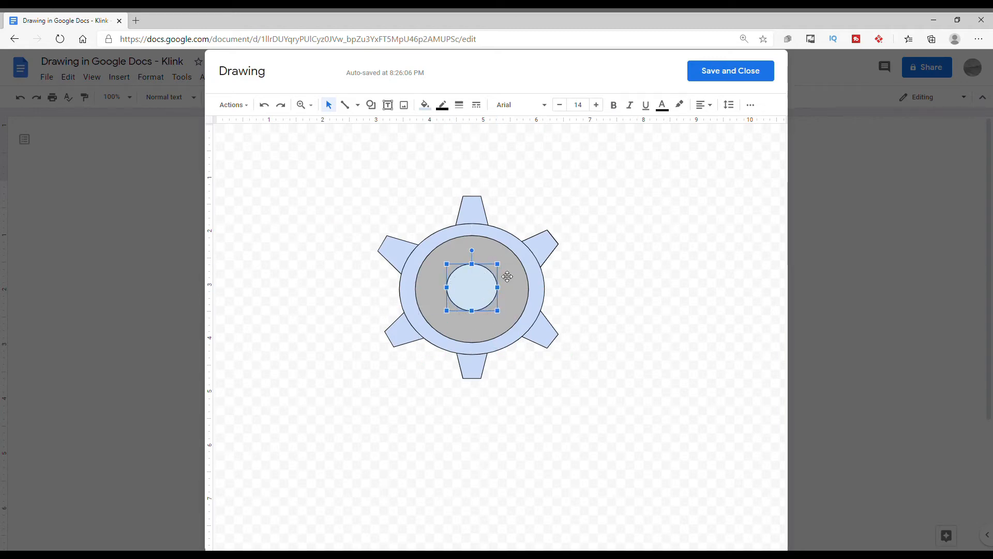
click(608, 175)
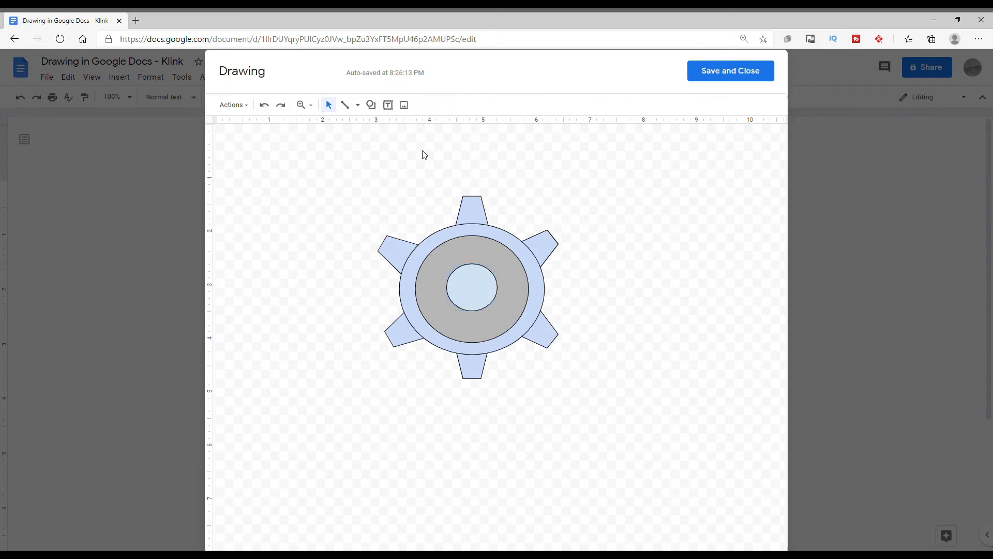
Step: Add a white oval eye about 0.45 by 0.4 inches at the upper-left edge of the small central oval
click(370, 104)
mouse_move(396, 124)
click(464, 151)
drag(259, 158, 454, 270)
click(428, 107)
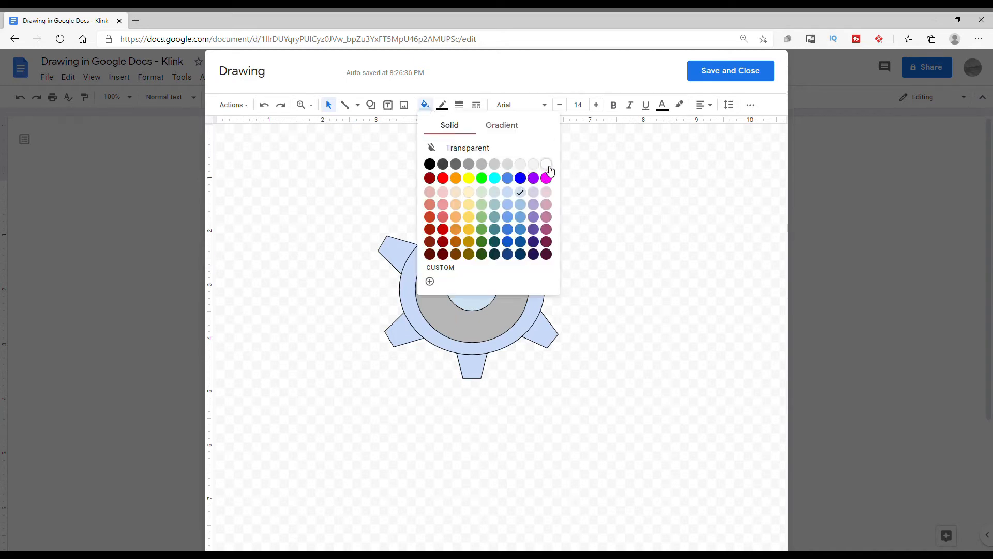
click(547, 165)
click(617, 183)
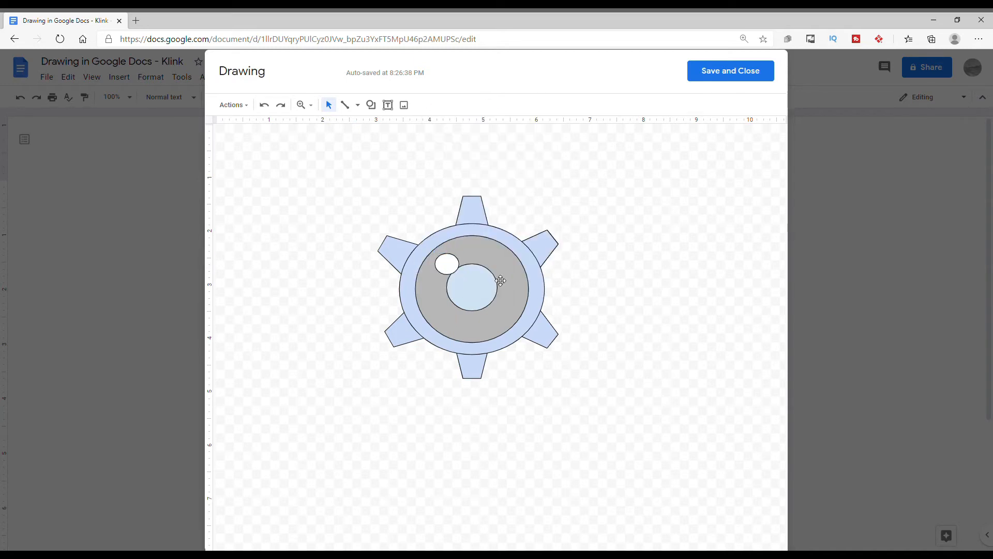
Step: Draw a tiny oval pupil, fill it with black and place it in the middle of the white eye
click(371, 104)
mouse_move(390, 124)
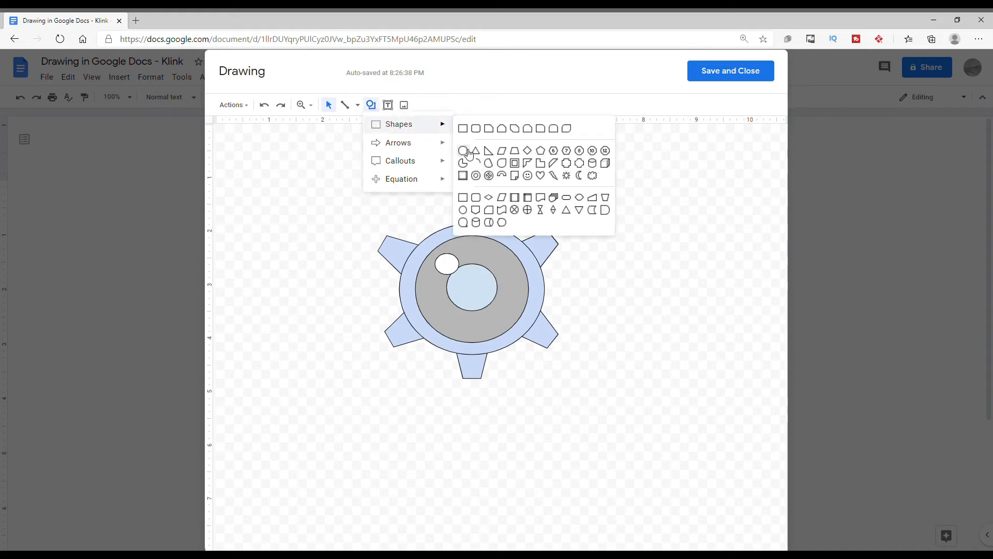
click(464, 153)
drag(310, 184, 314, 183)
click(425, 105)
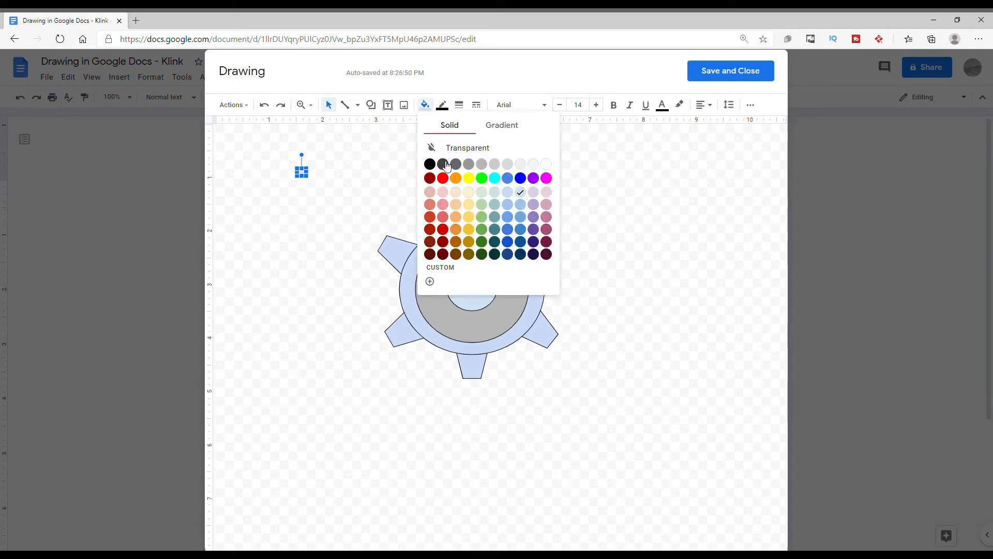
click(430, 164)
click(317, 181)
drag(306, 175, 451, 269)
click(437, 164)
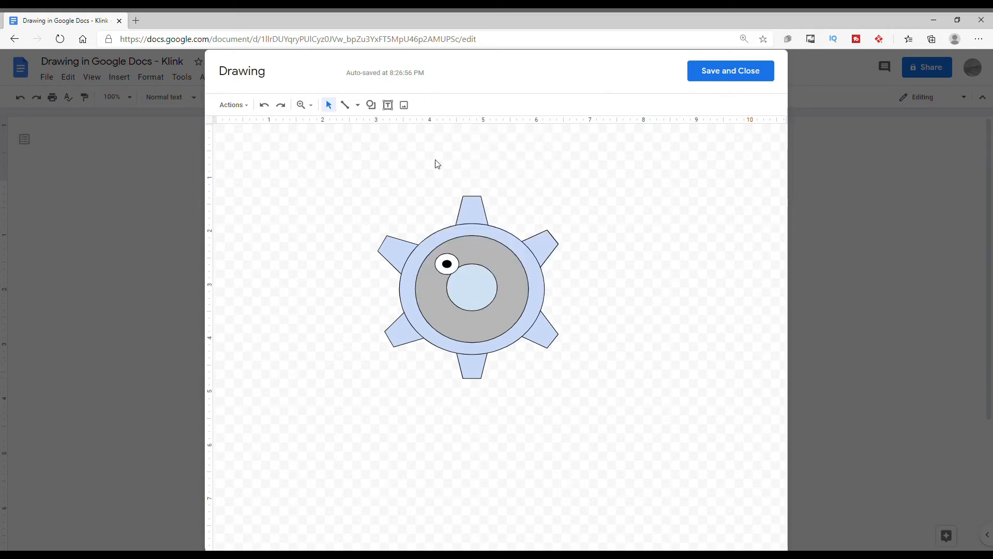
Step: Add a black oval mouth about 0.2 by 0.3 inches on the gray area just below the central oval
click(371, 105)
mouse_move(434, 125)
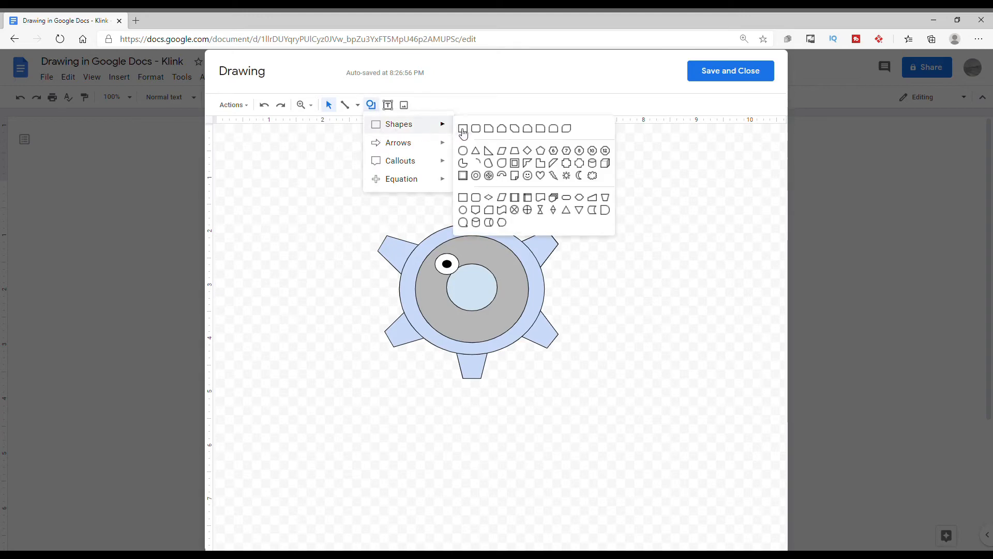
click(465, 155)
drag(309, 175, 468, 330)
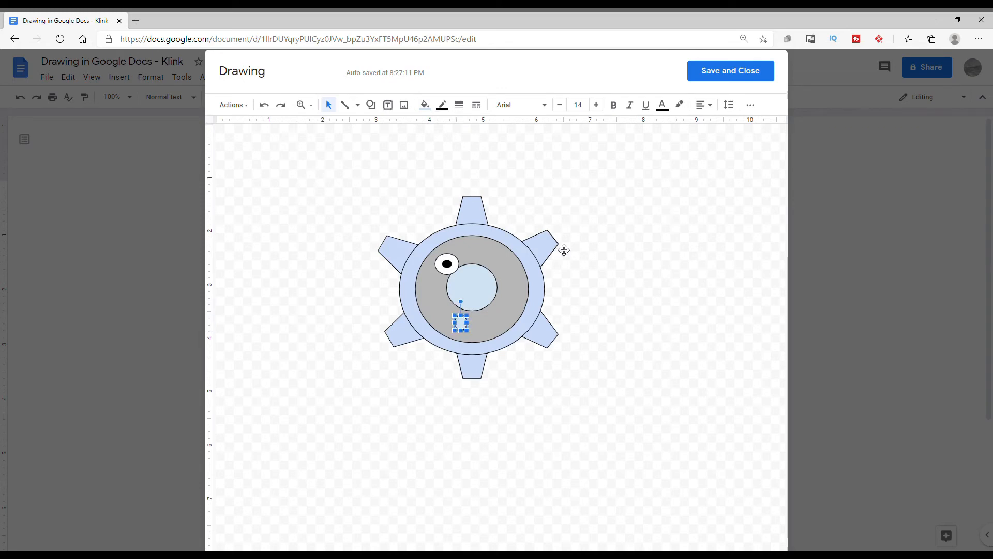
click(425, 105)
click(429, 164)
click(329, 163)
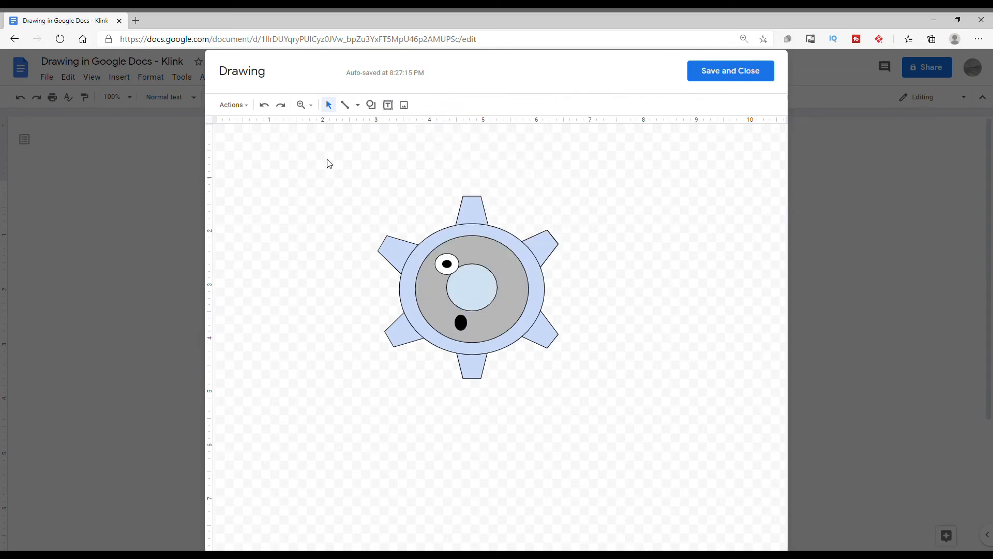
Step: Tilt the black mouth oval clockwise and shift it slightly to the left
click(461, 321)
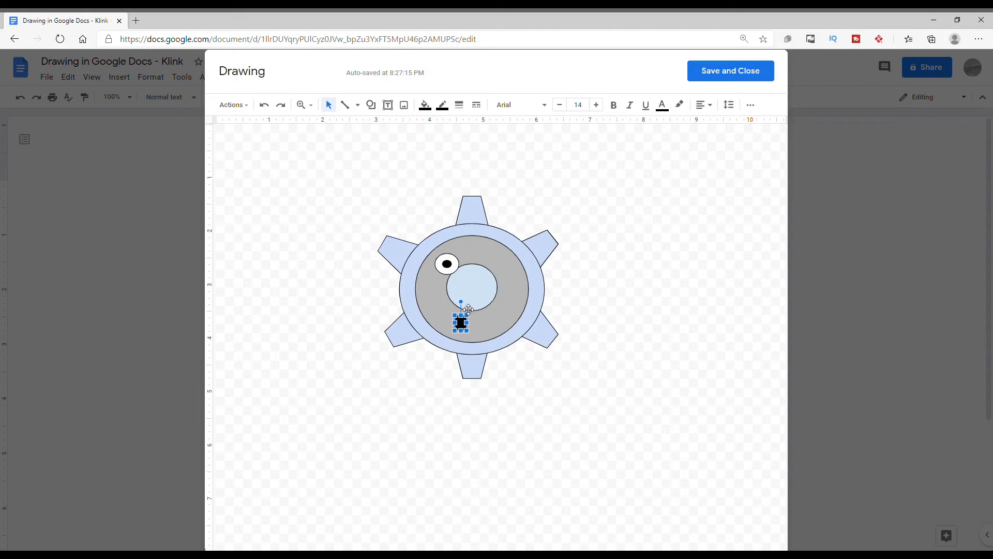
drag(473, 310, 460, 328)
click(559, 178)
click(596, 194)
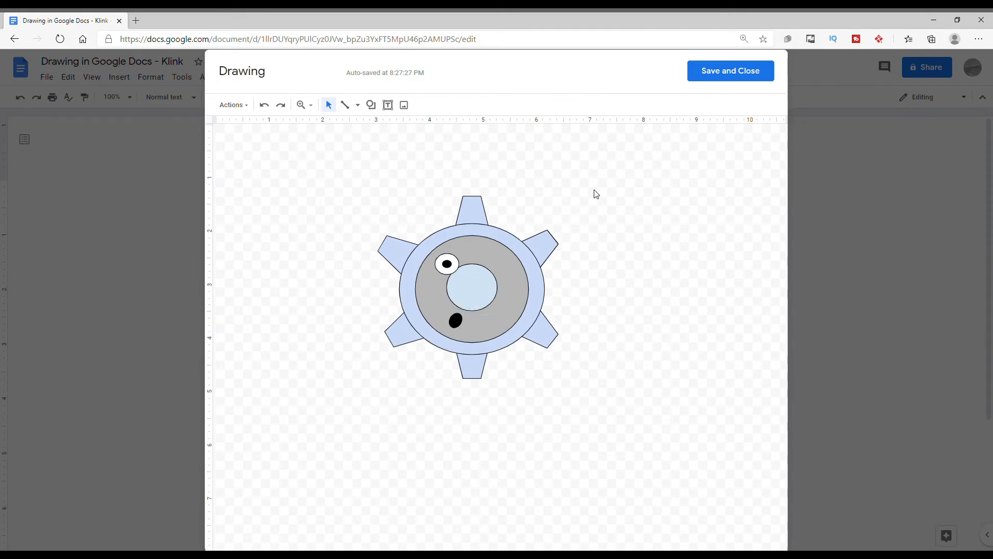
Step: Move the black pupil out of the white eye onto the empty canvas above the gear's upper-left tooth
click(448, 265)
drag(452, 264, 354, 214)
click(553, 171)
click(451, 266)
click(370, 219)
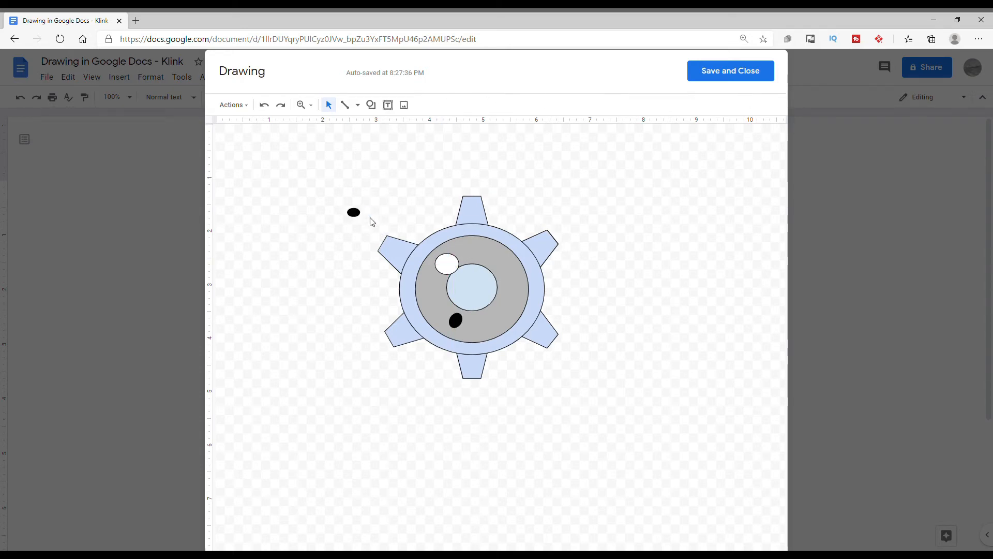
Step: Enlarge the black pupil to about 0.25 by 0.25 inches and place it back in the middle of the white eye
click(355, 215)
click(388, 193)
click(358, 214)
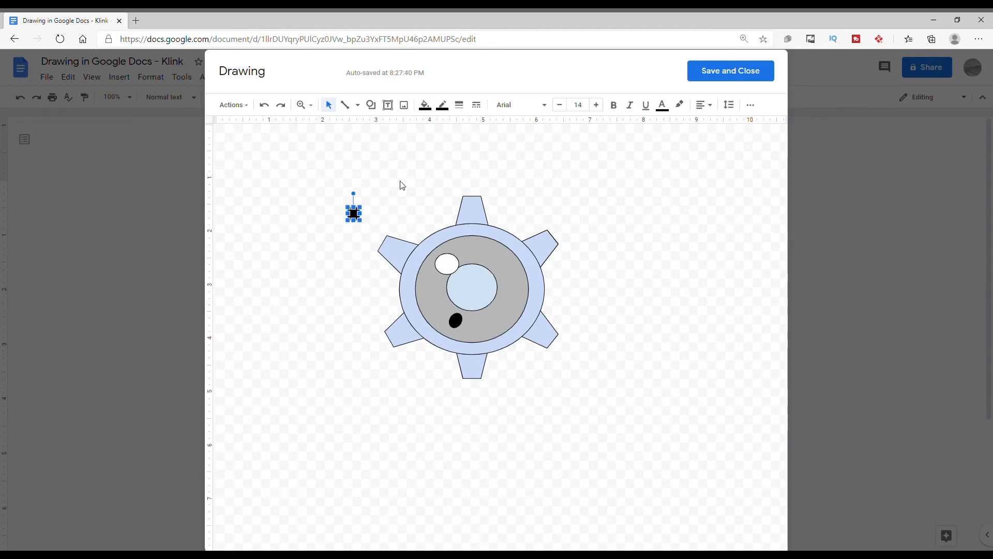
click(401, 185)
click(358, 216)
click(391, 201)
click(357, 215)
drag(450, 267, 449, 267)
click(399, 153)
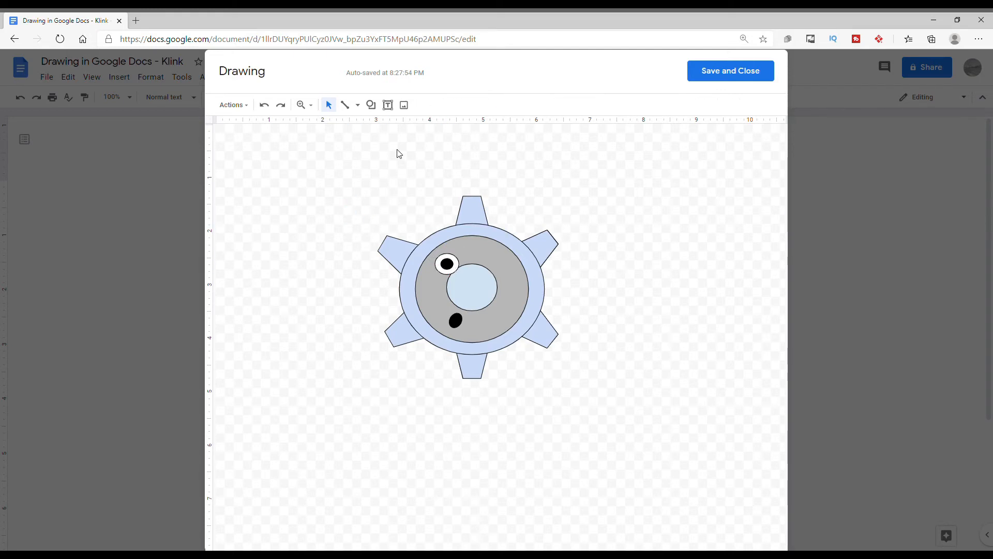
Step: Add a tilted multiply-sign shape about 0.4 inches wide on the gray area to the right of the central oval and fill it white
click(374, 107)
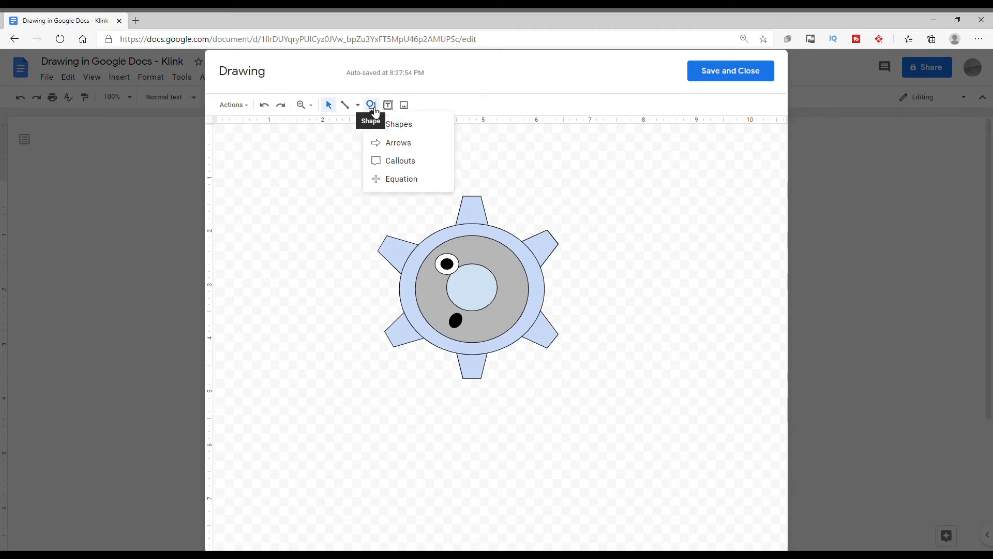
mouse_move(403, 180)
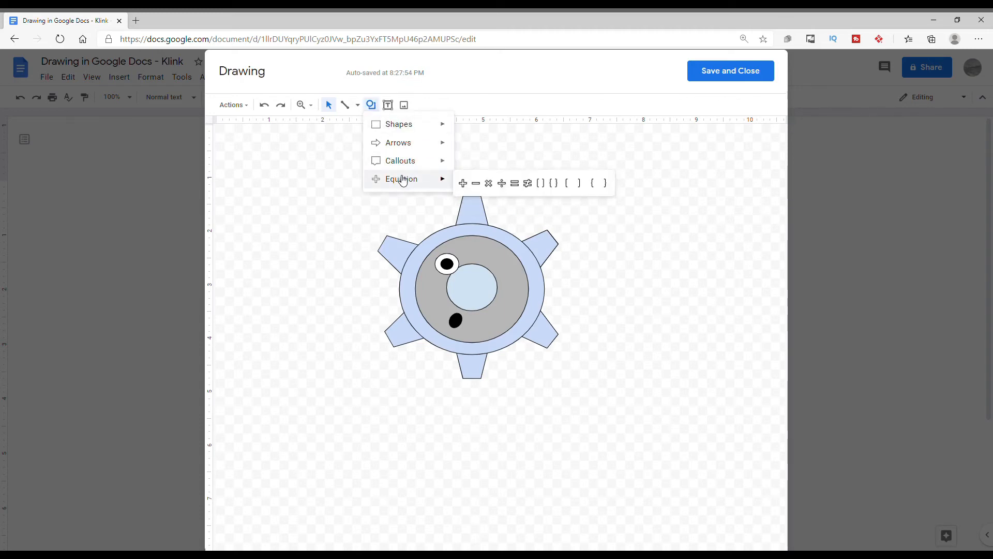
click(488, 184)
drag(301, 152, 538, 275)
click(425, 111)
click(539, 163)
click(657, 214)
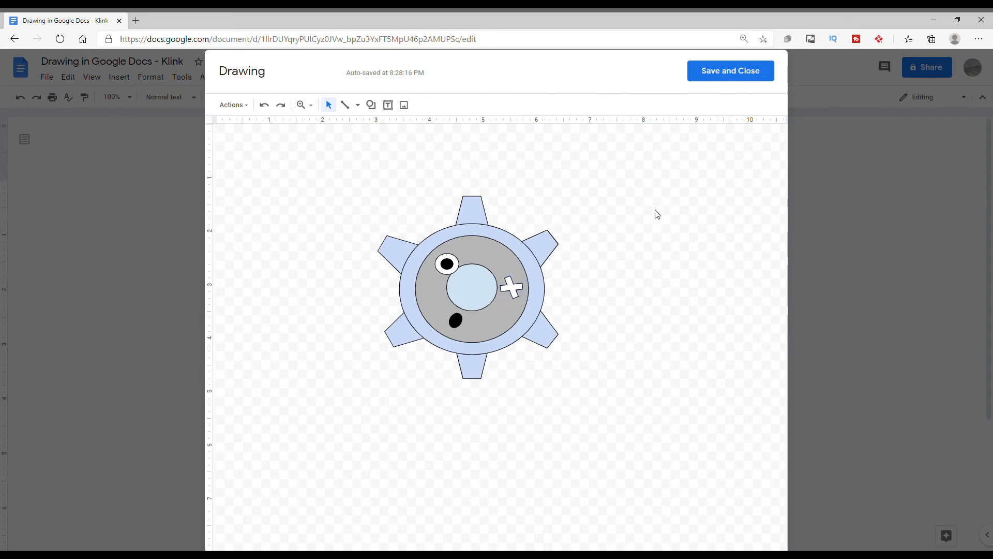
Step: Shrink the white cross to about 0.35 inches wide, keeping it between the central oval and the gray oval's right edge
click(522, 304)
drag(519, 304, 514, 294)
click(625, 281)
Step: Set the outline of the large outer oval to light blue, matching its fill
click(532, 276)
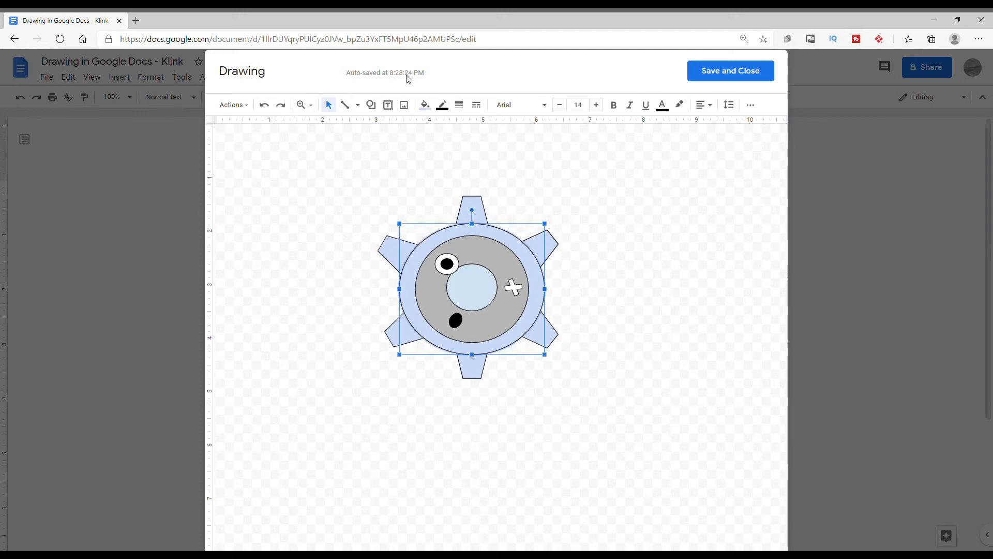
click(443, 105)
click(522, 175)
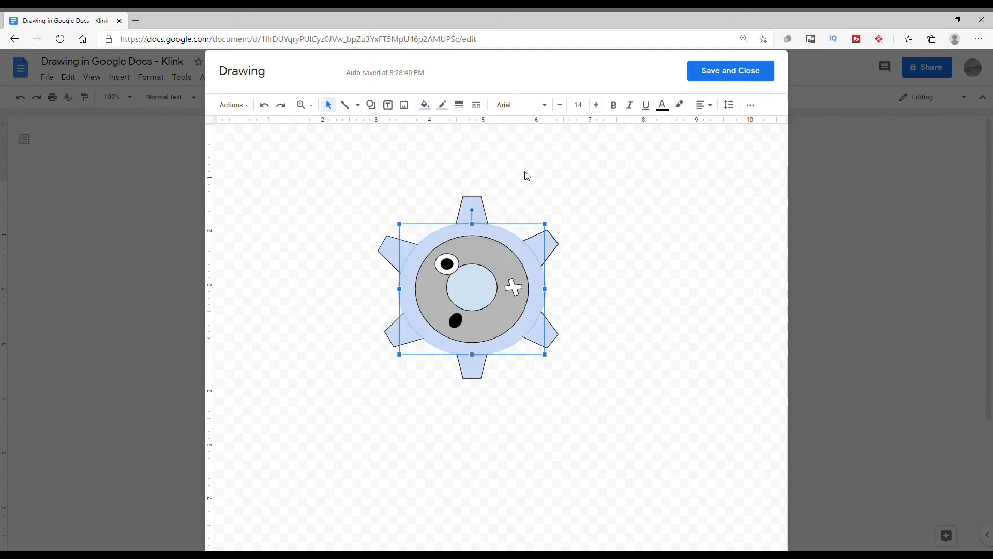
Step: Fill the small central oval with the custom turquoise color #40e2cc
click(481, 277)
click(425, 105)
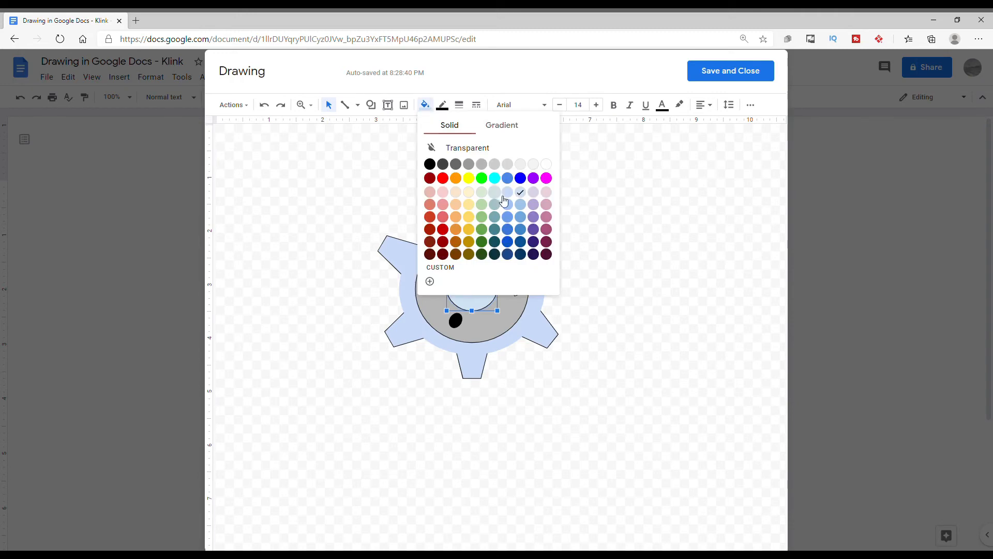
click(509, 178)
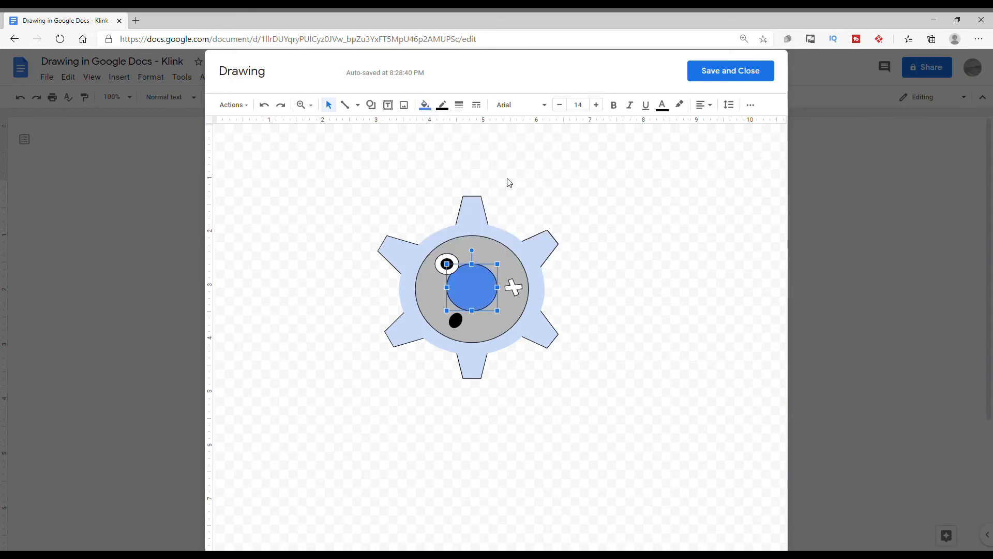
click(424, 105)
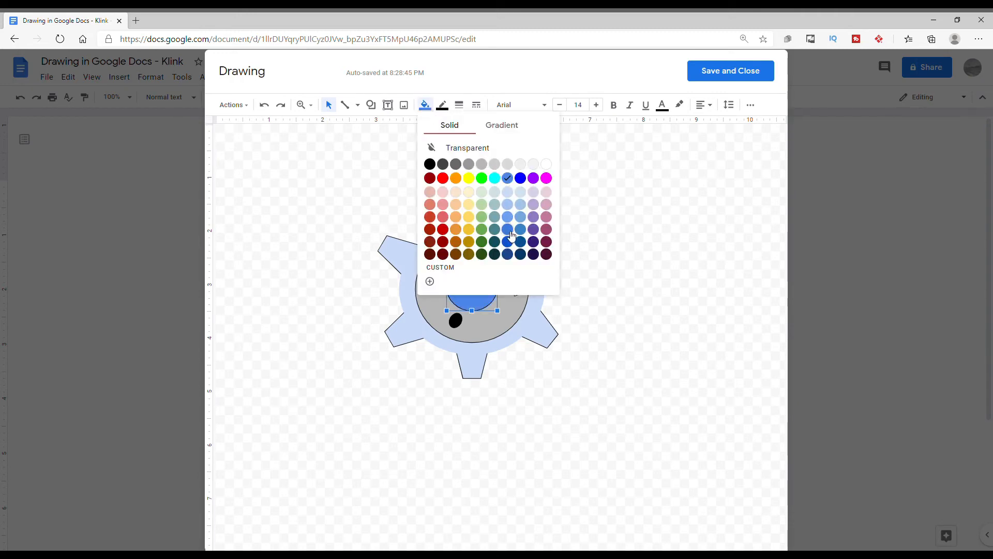
click(430, 281)
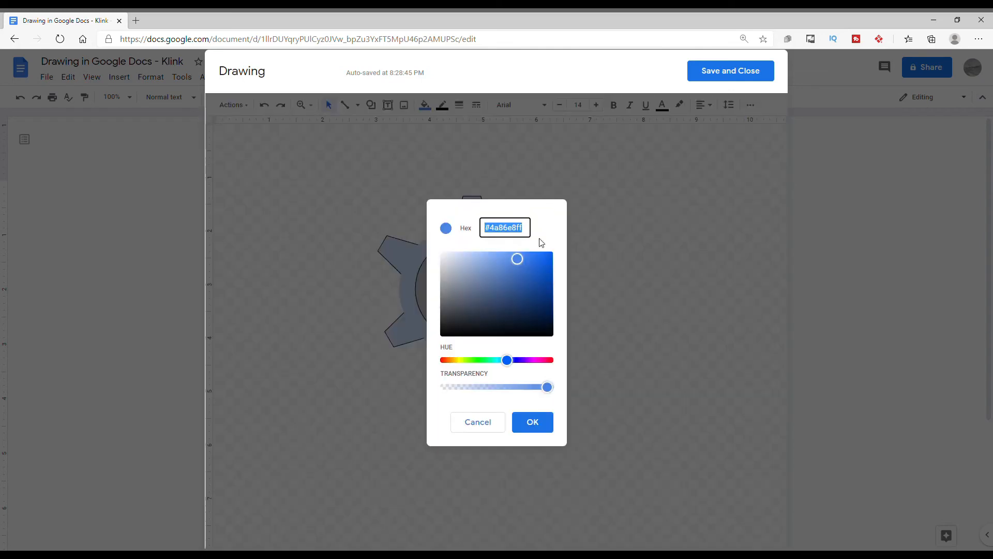
click(521, 260)
click(509, 360)
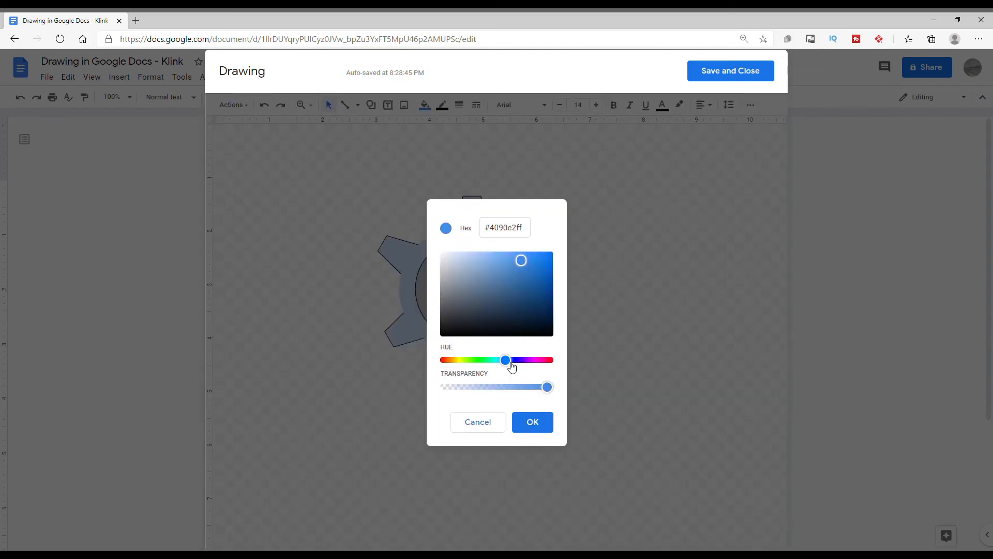
drag(511, 366, 500, 366)
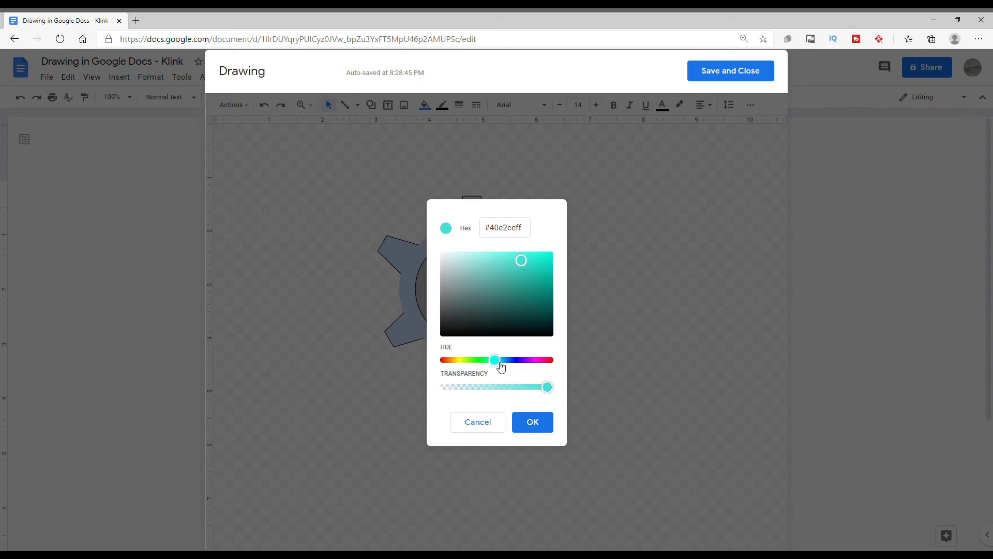
click(532, 421)
click(604, 235)
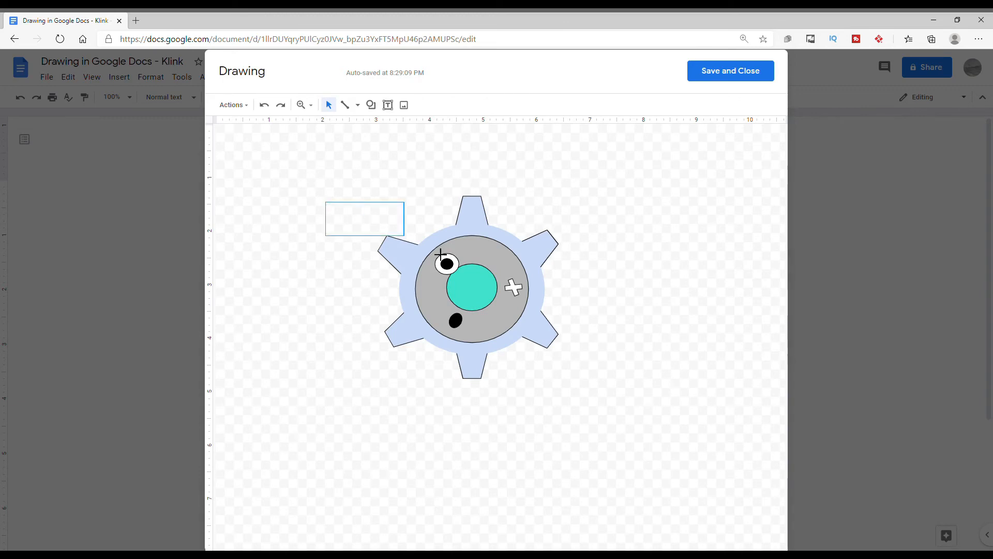
Step: Select all the gear's shapes, reduce their size very slightly, and duplicate them with copy and paste
drag(440, 254, 604, 390)
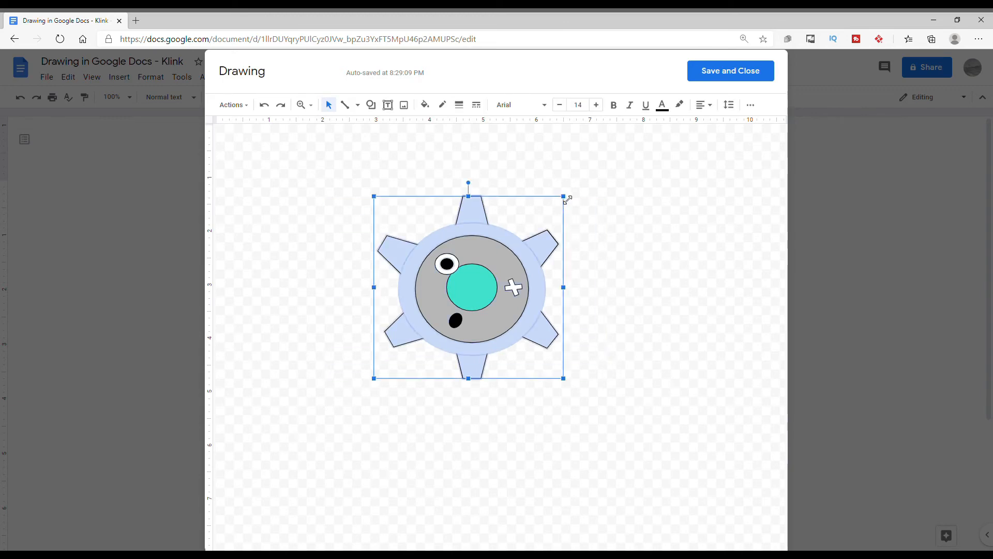
right_click(505, 272)
click(560, 305)
right_click(599, 252)
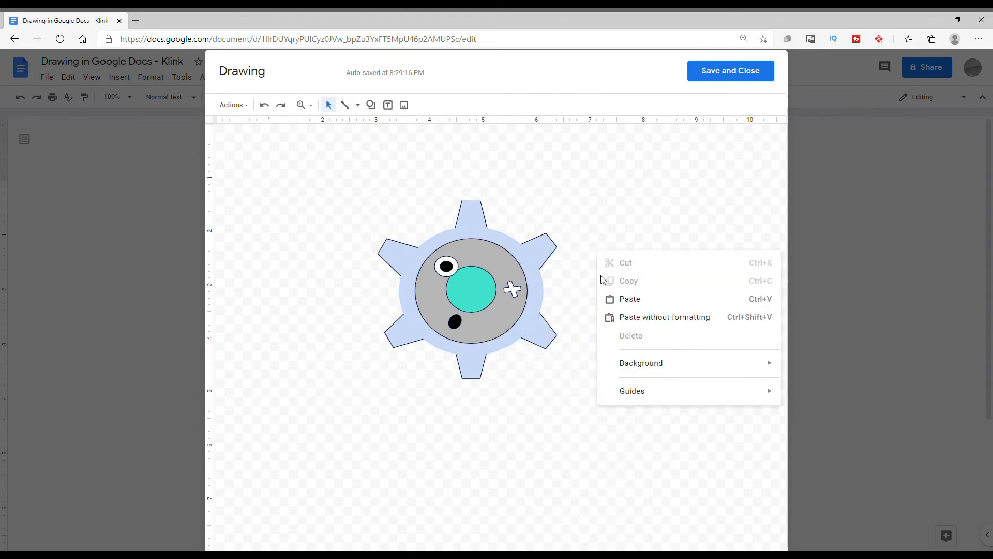
click(629, 299)
Step: Rotate the duplicate gear slightly clockwise and position it to the lower right of the original so that it overlaps the original's lower-right tooth
drag(505, 282, 637, 314)
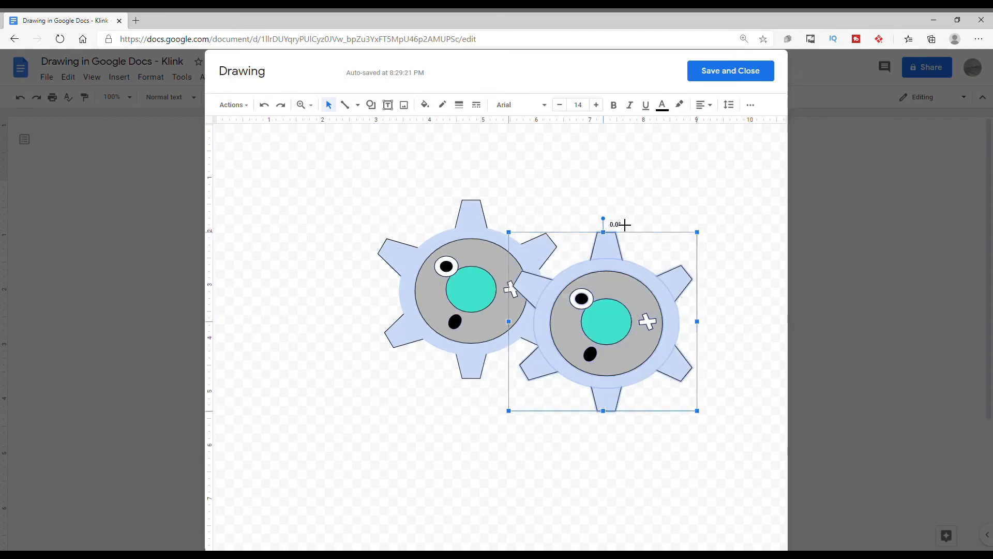
drag(625, 225, 628, 226)
drag(614, 342, 642, 372)
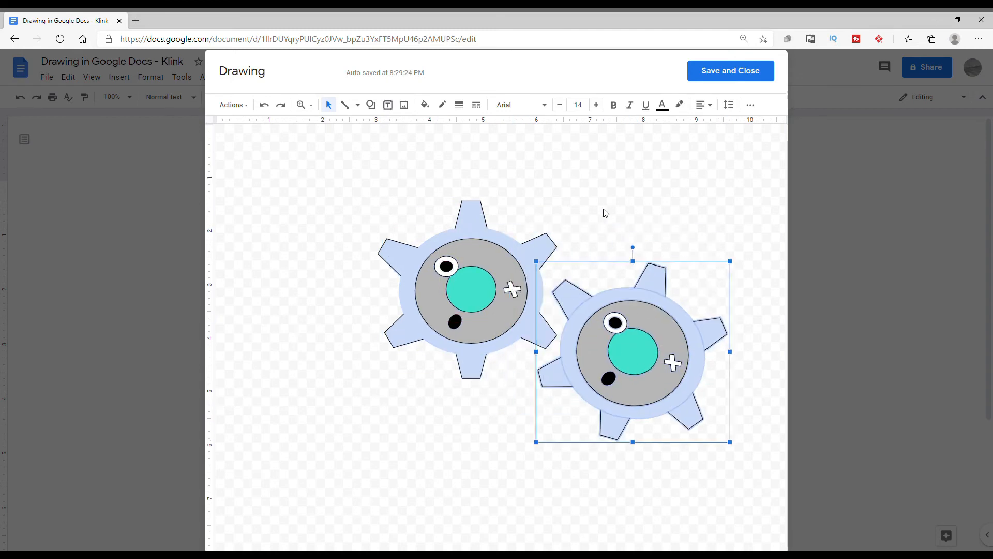
click(254, 279)
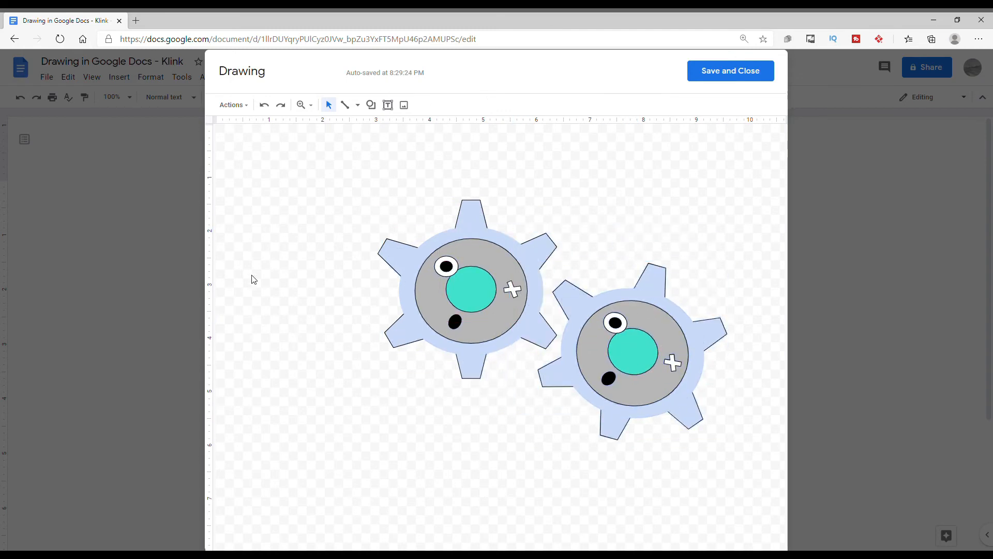
click(665, 395)
drag(647, 366, 632, 366)
click(624, 173)
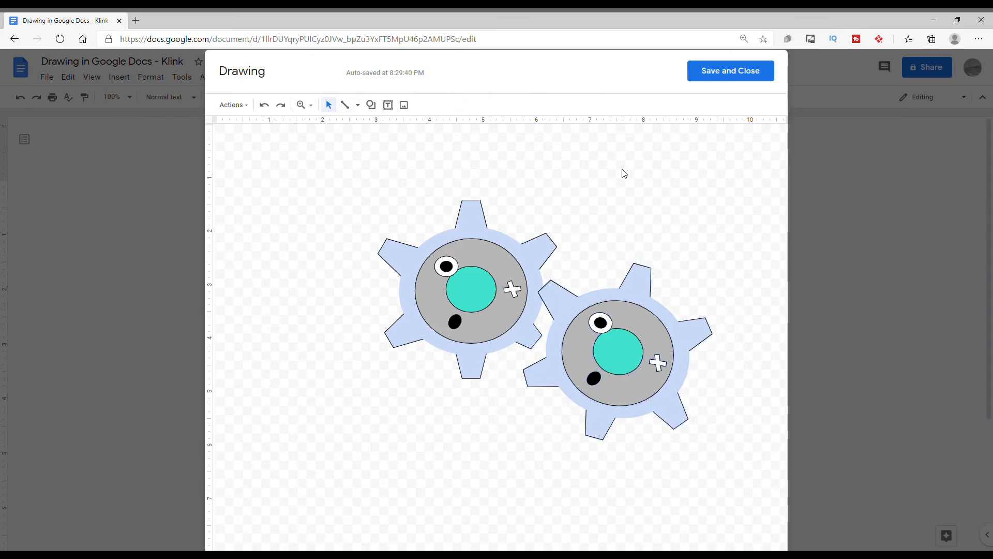
Step: Set the outline of the original gear's large outer oval to dark gray
click(470, 250)
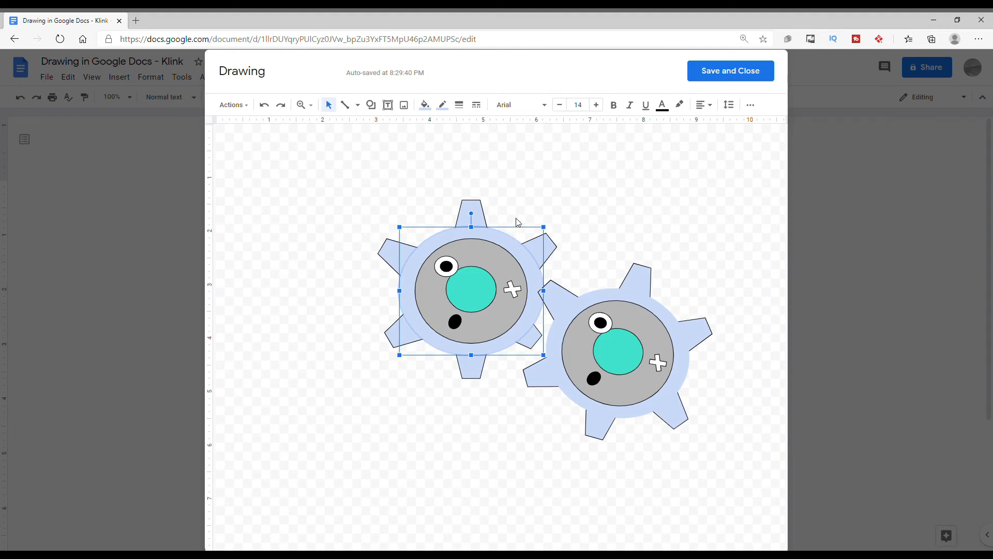
click(444, 104)
click(482, 145)
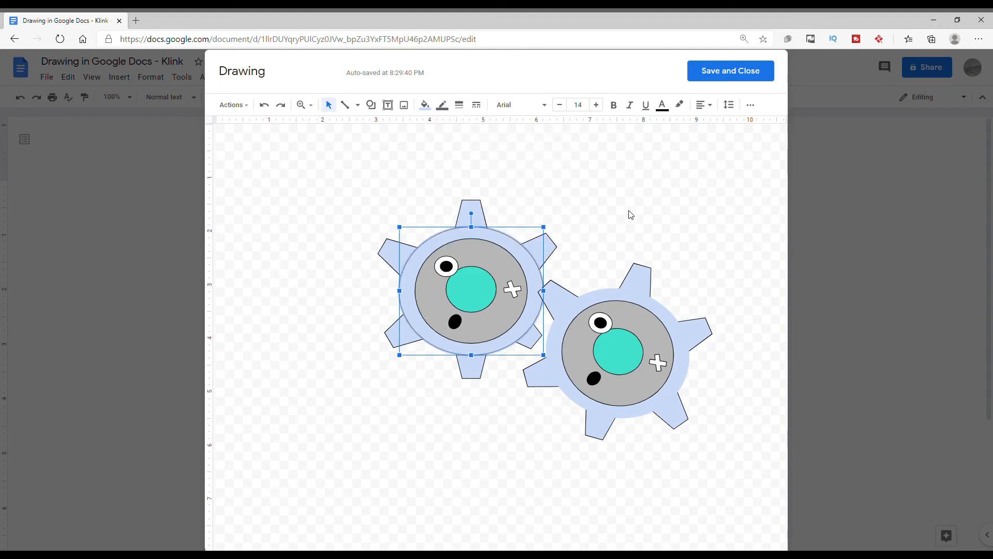
click(629, 210)
click(517, 247)
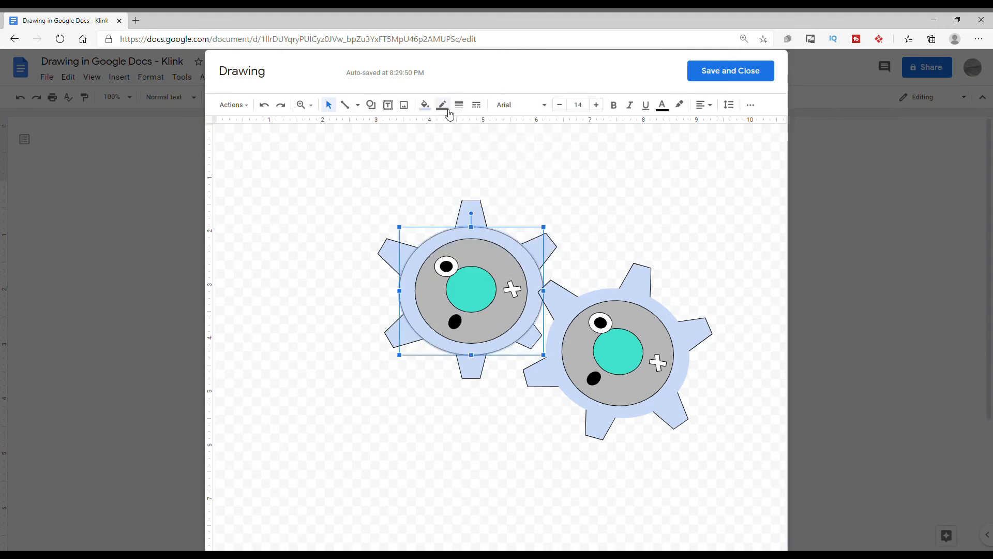
click(445, 105)
click(459, 147)
click(541, 196)
Step: Set the outline of the original gear's top tooth to dark gray
click(482, 217)
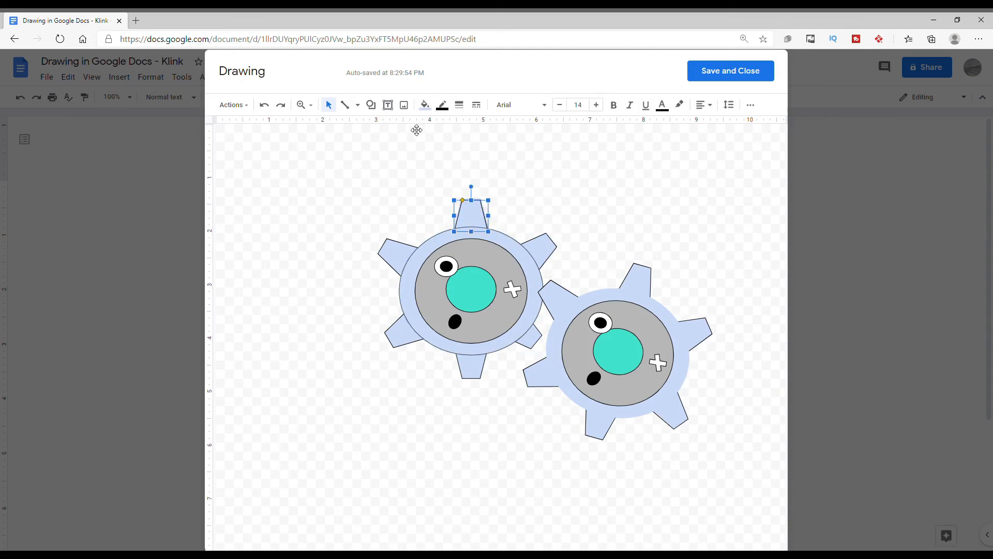
click(442, 104)
click(465, 150)
Step: Fill the original gear's upper-right tooth with dark gray
click(540, 248)
click(425, 105)
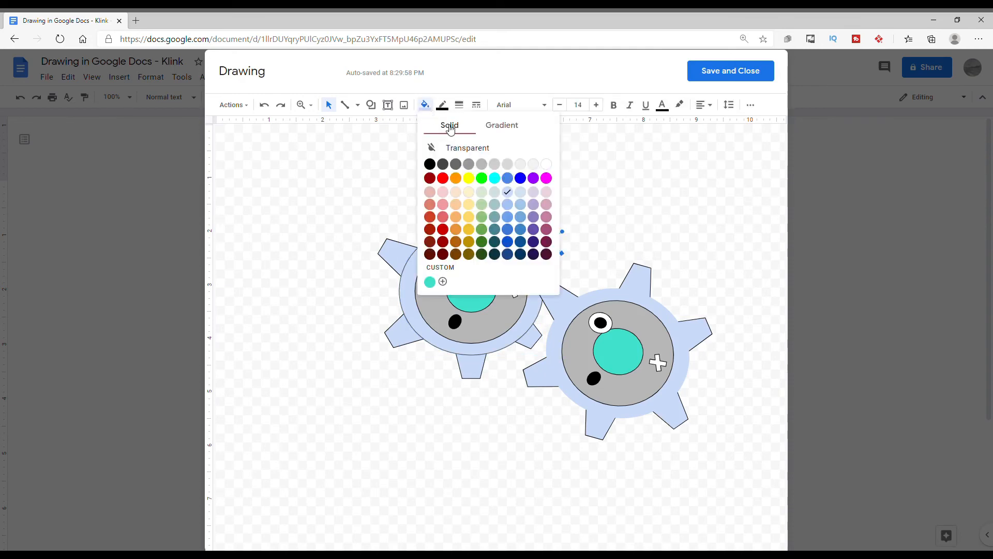
click(443, 162)
Step: Set the outlines of the original gear's upper-left and lower-left teeth to dark gray
click(407, 260)
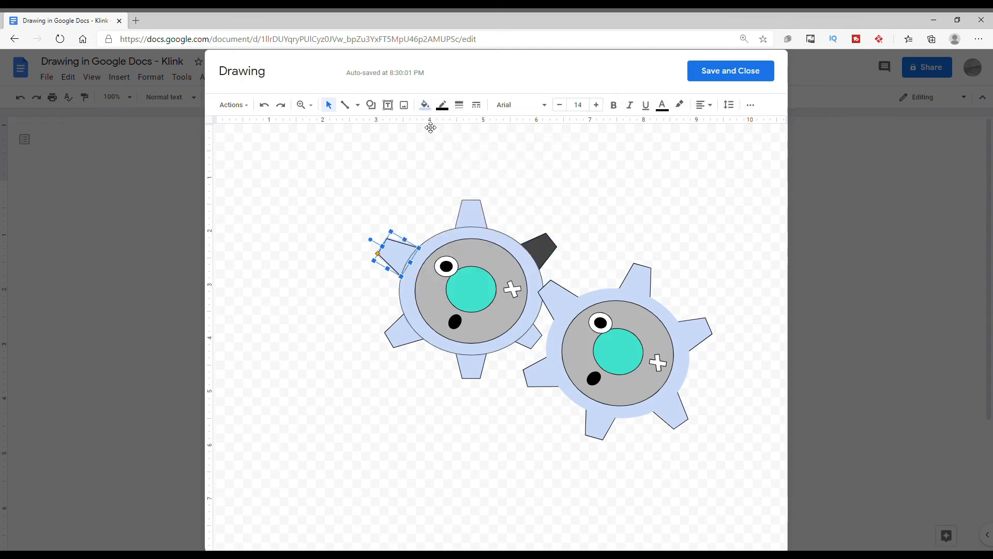
click(442, 105)
click(459, 149)
click(401, 347)
click(442, 105)
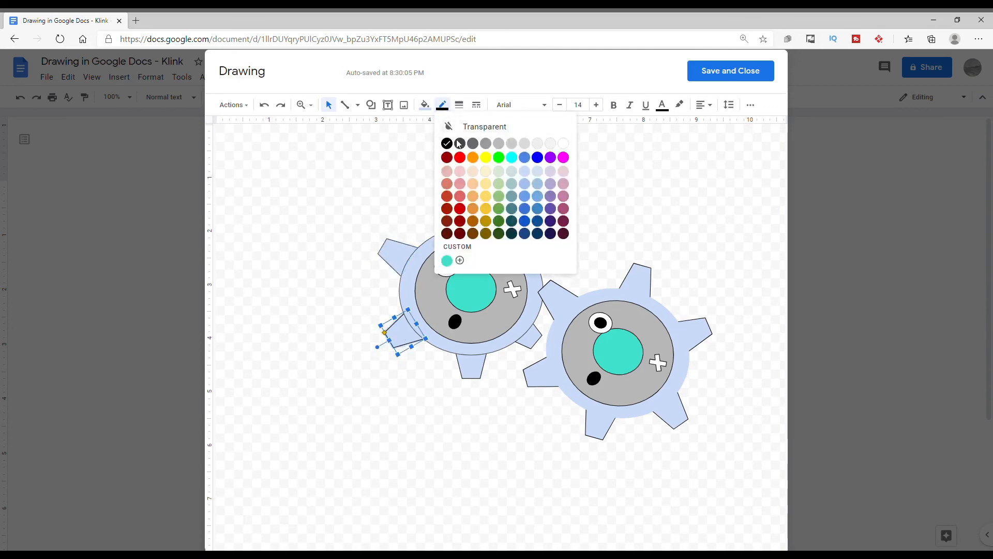
click(460, 143)
Step: Set the outlines of the original gear's bottom and lower-right teeth to dark gray
click(471, 365)
click(443, 104)
click(460, 143)
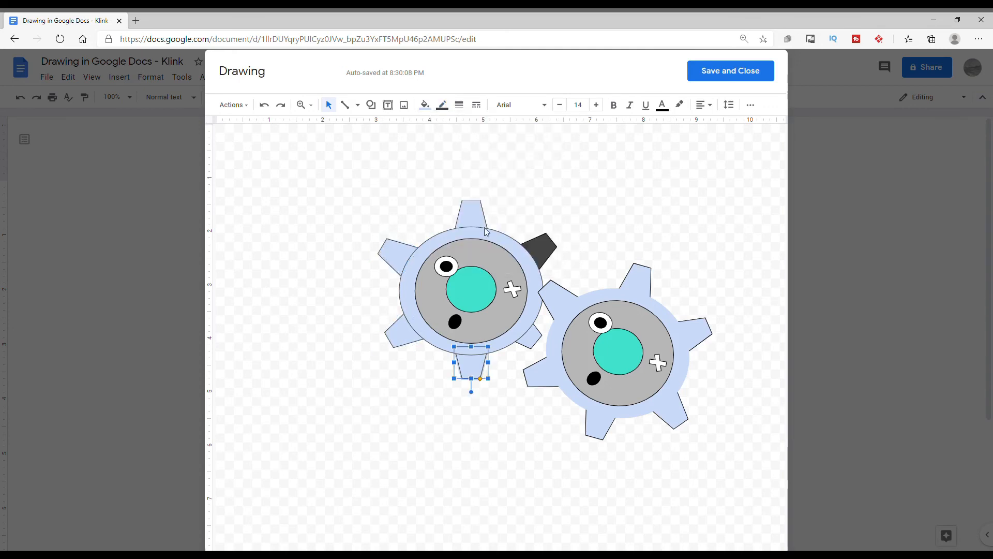
click(524, 332)
click(443, 105)
click(460, 144)
click(596, 184)
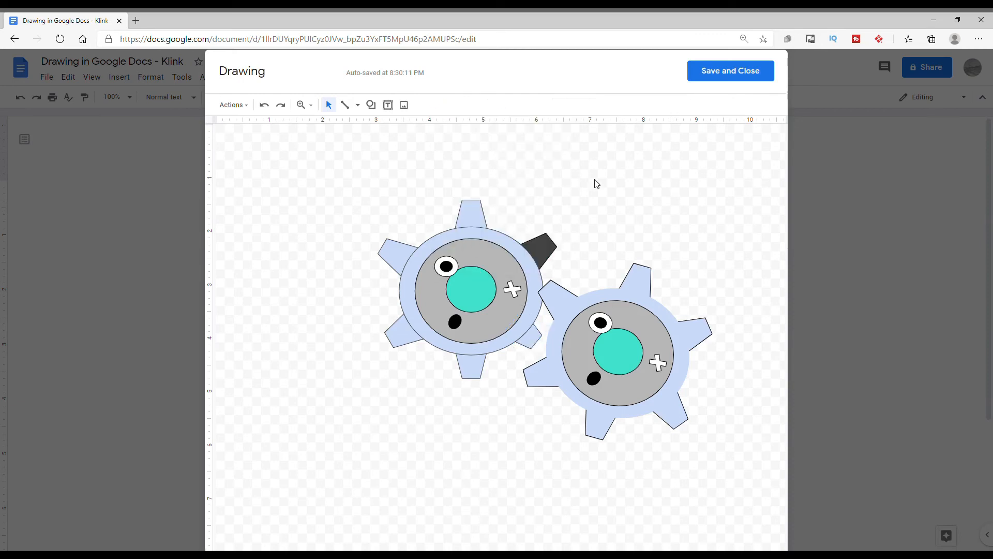
Step: Fill the original gear's upper-right tooth with the same light blue as the other teeth
click(538, 249)
click(424, 104)
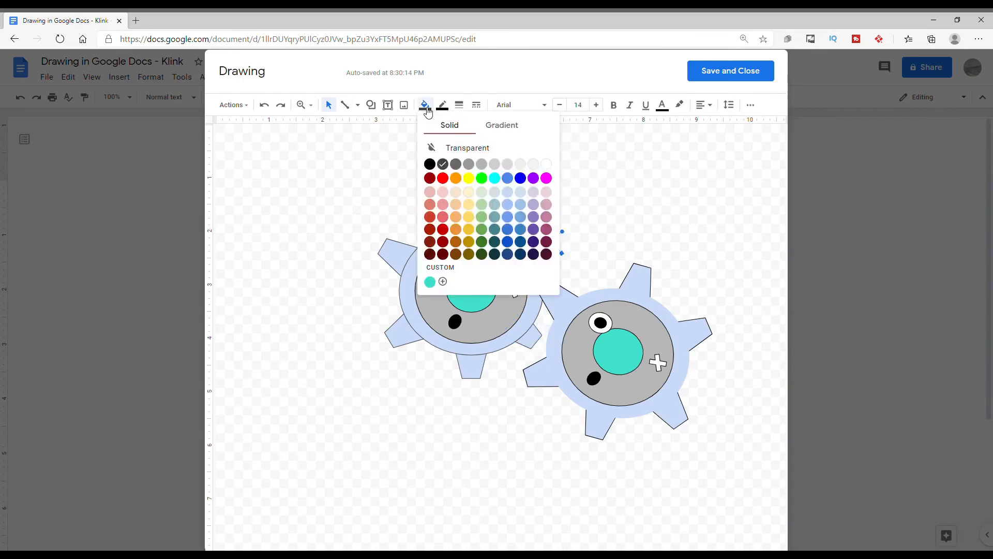
click(508, 191)
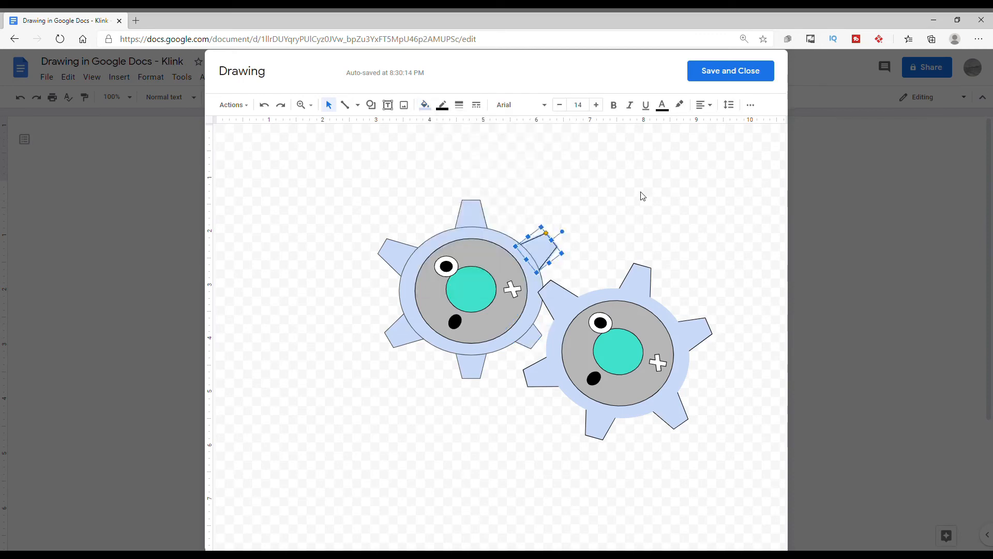
click(645, 196)
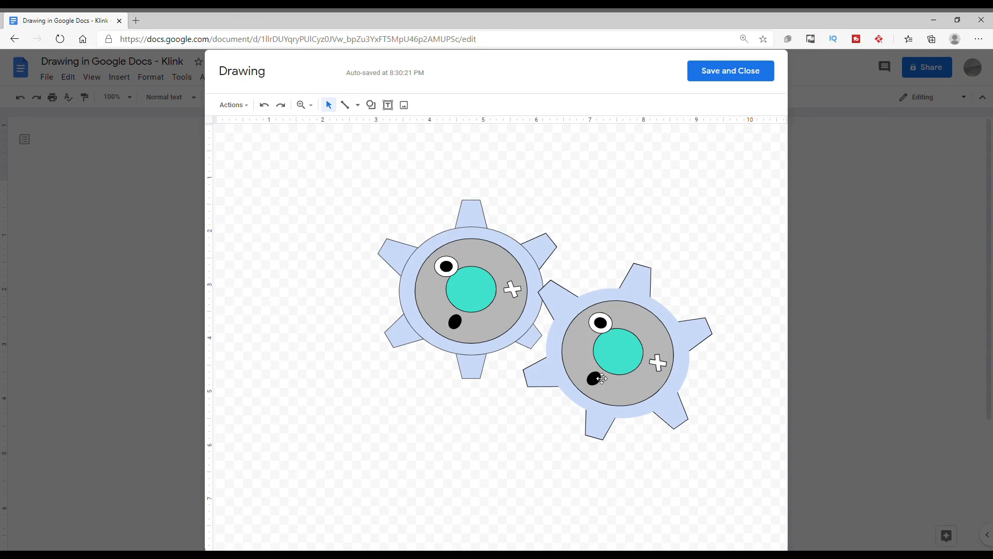
drag(606, 359, 682, 273)
click(264, 104)
click(557, 452)
Step: Set the outline of the duplicate gear's large outer oval to dark gray
click(627, 300)
click(443, 105)
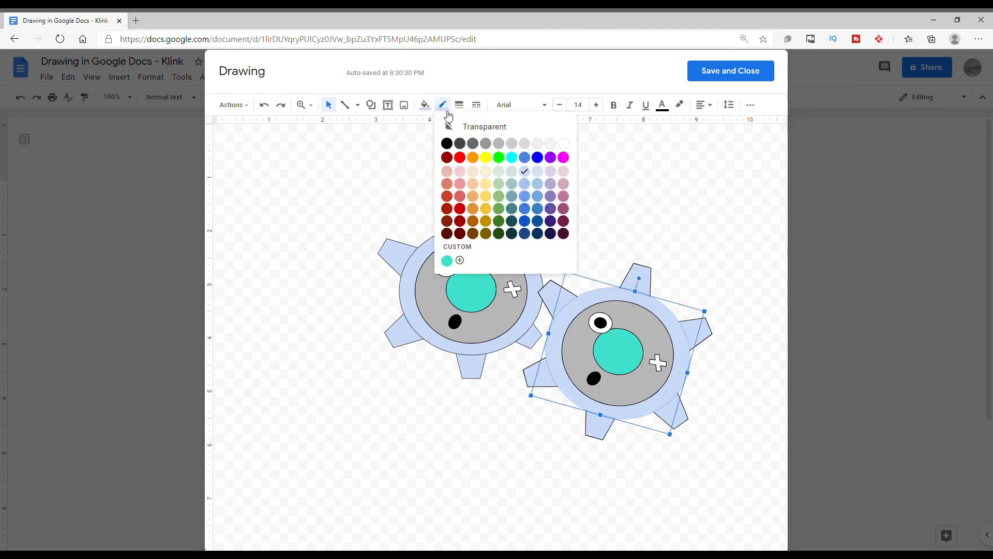
click(469, 146)
click(728, 253)
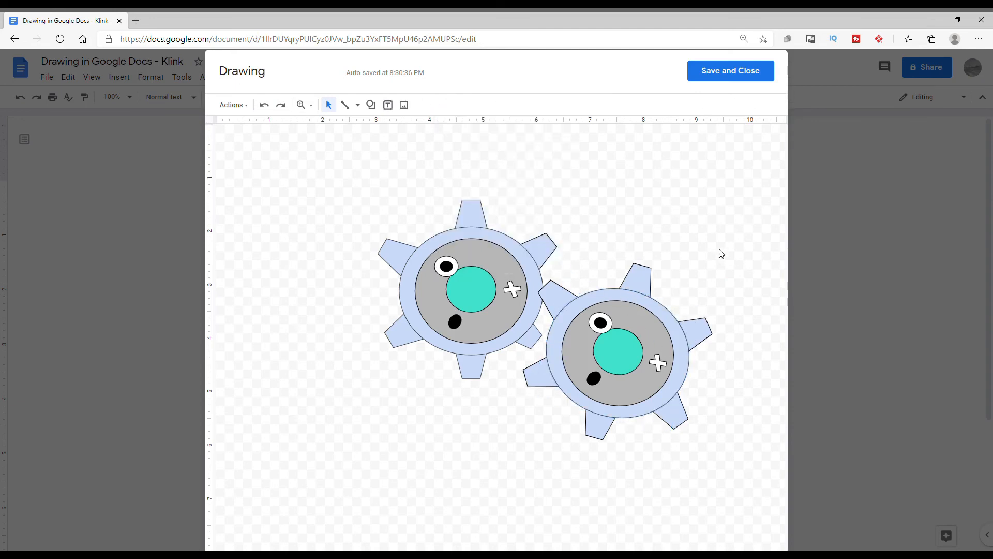
Step: Try light blue and light cyan as solid background colors for the drawing
right_click(325, 156)
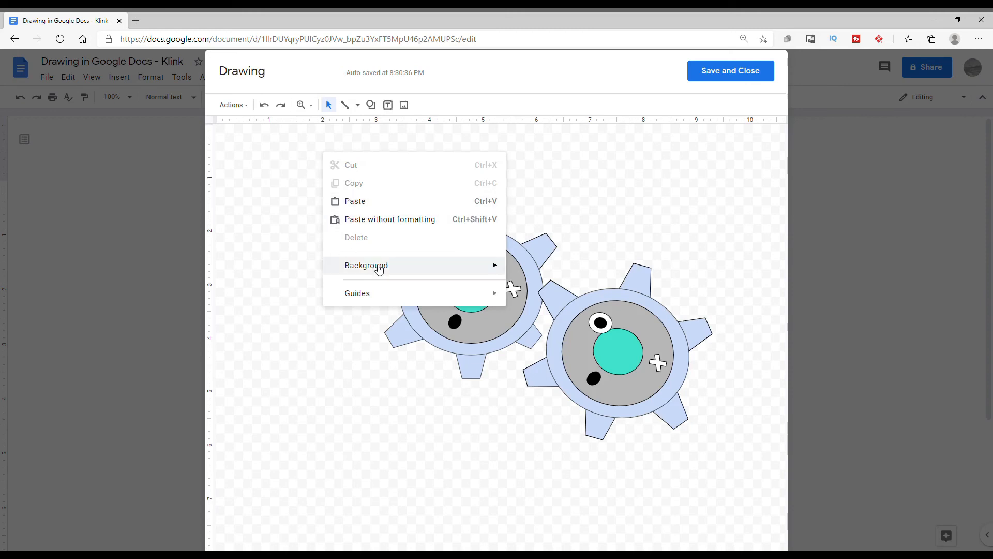
mouse_move(377, 267)
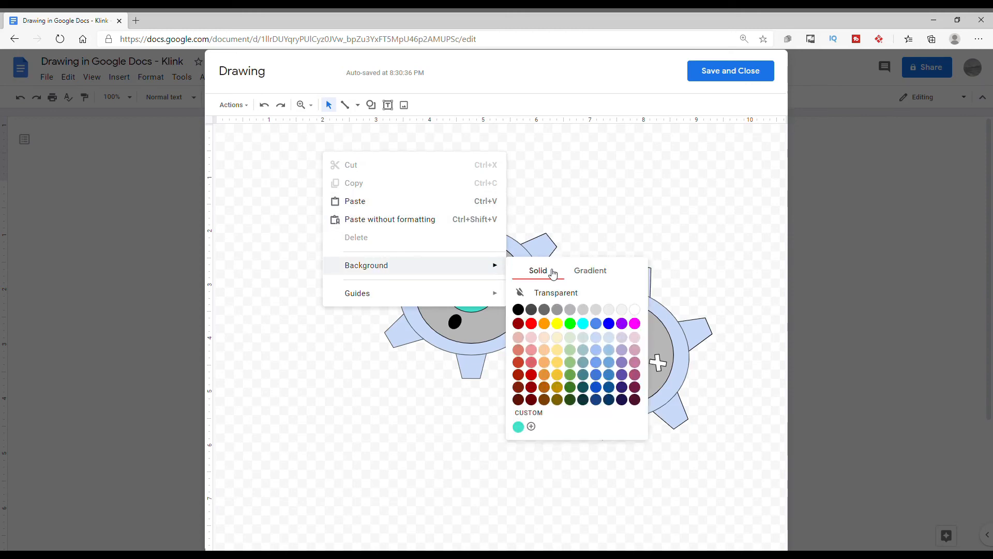
click(613, 339)
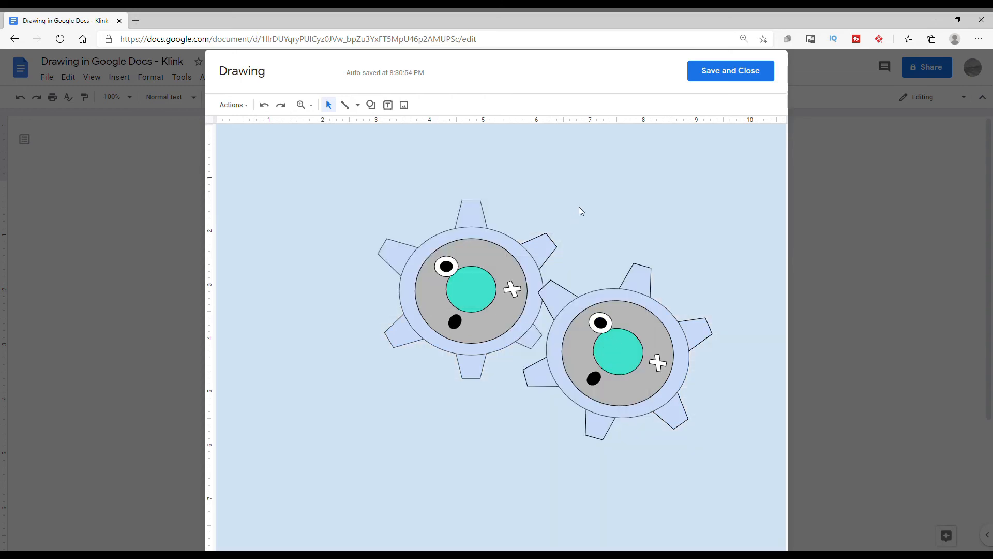
click(371, 105)
click(321, 160)
right_click(331, 188)
mouse_move(434, 305)
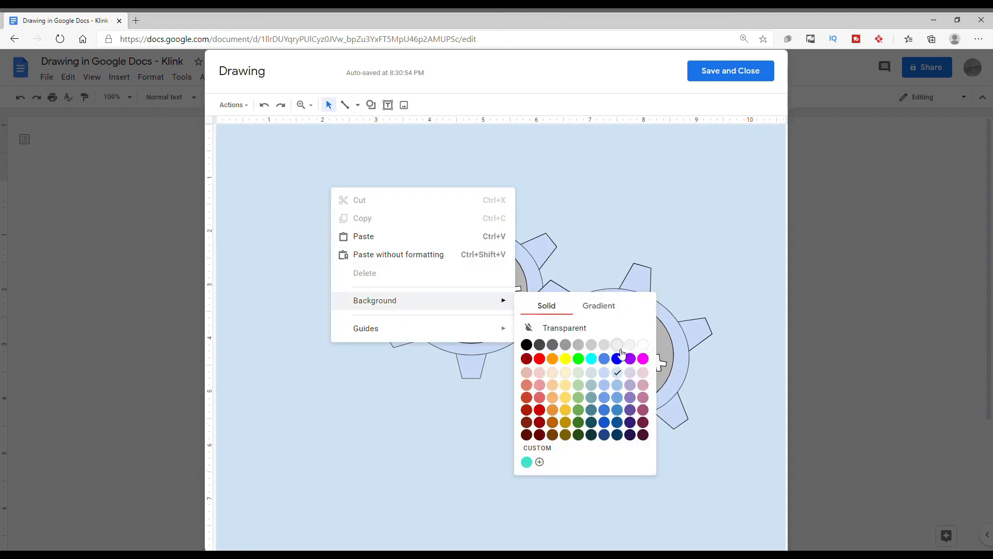
click(593, 372)
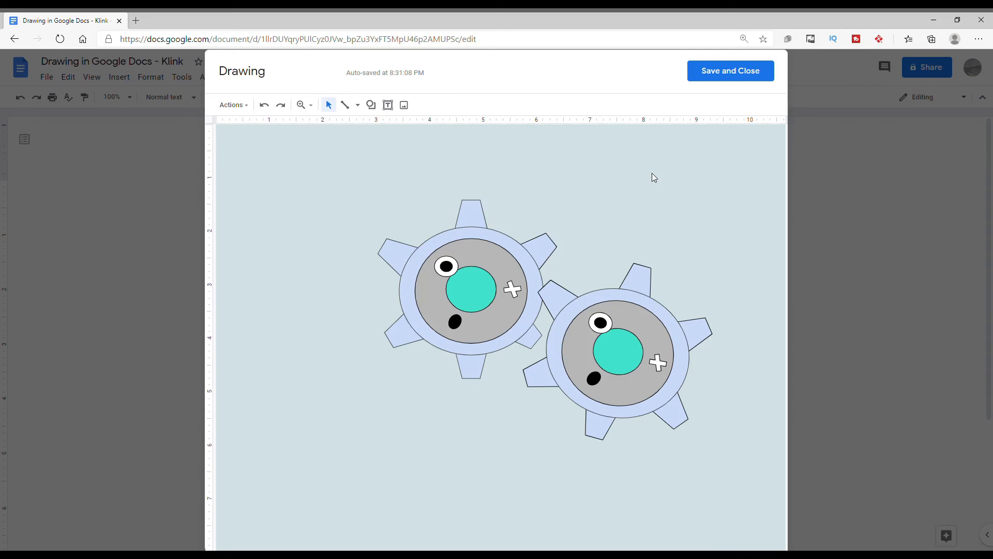
Step: Try light green as the drawing's solid background color
right_click(373, 161)
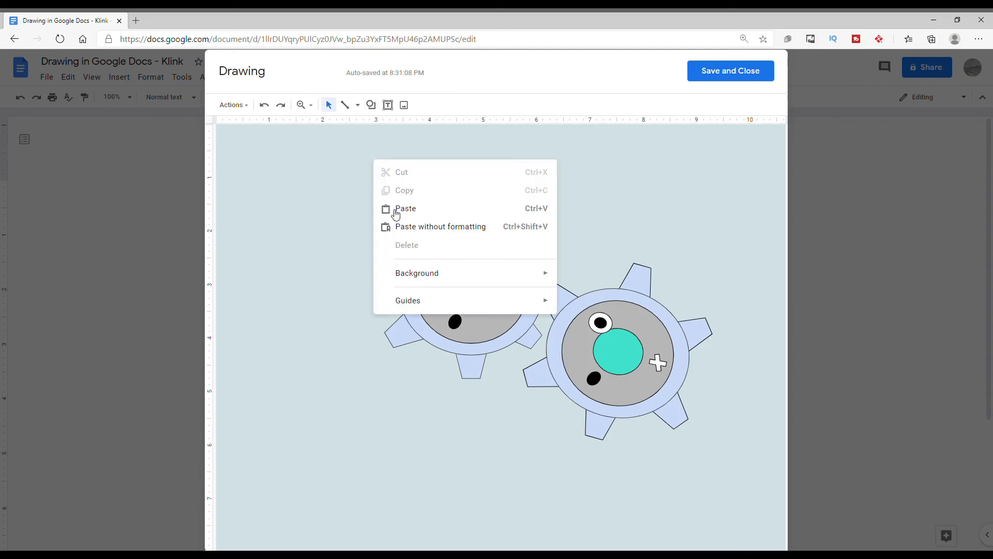
mouse_move(528, 281)
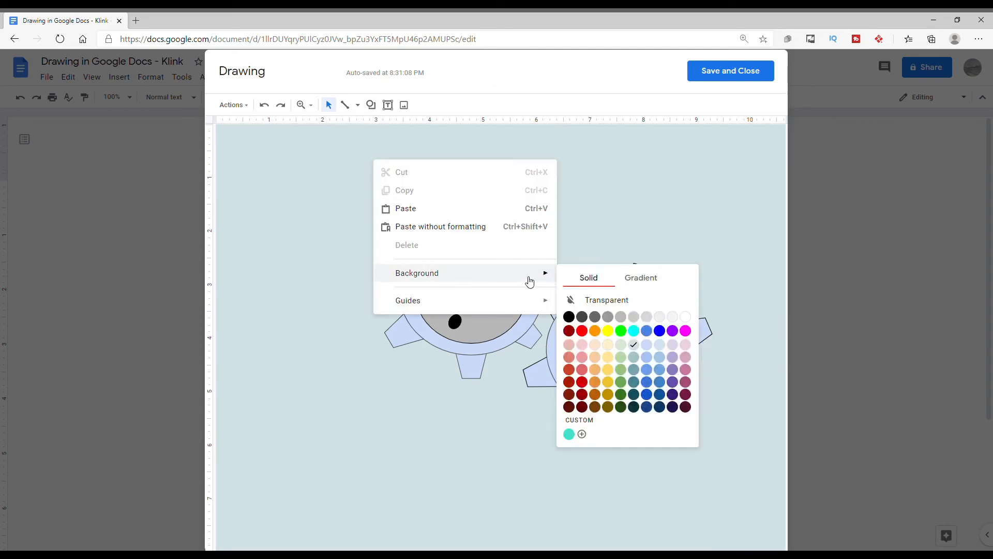
click(621, 344)
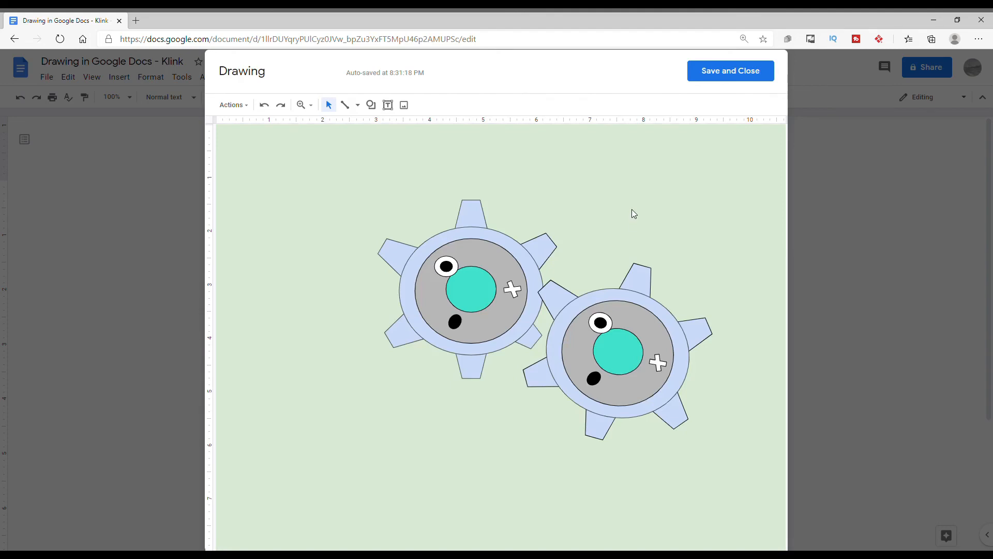
Step: Set the drawing's solid background color to light gray
right_click(641, 180)
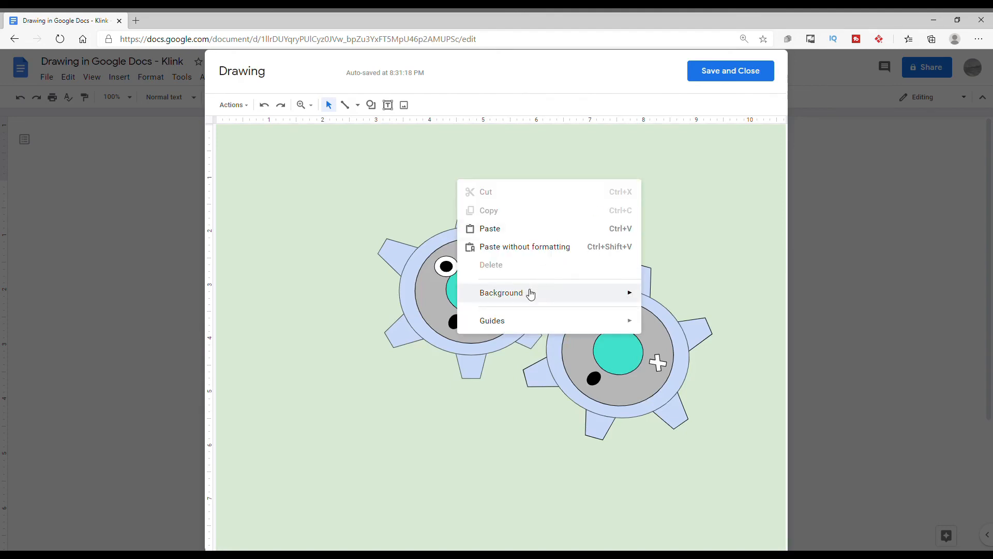
mouse_move(530, 292)
click(750, 339)
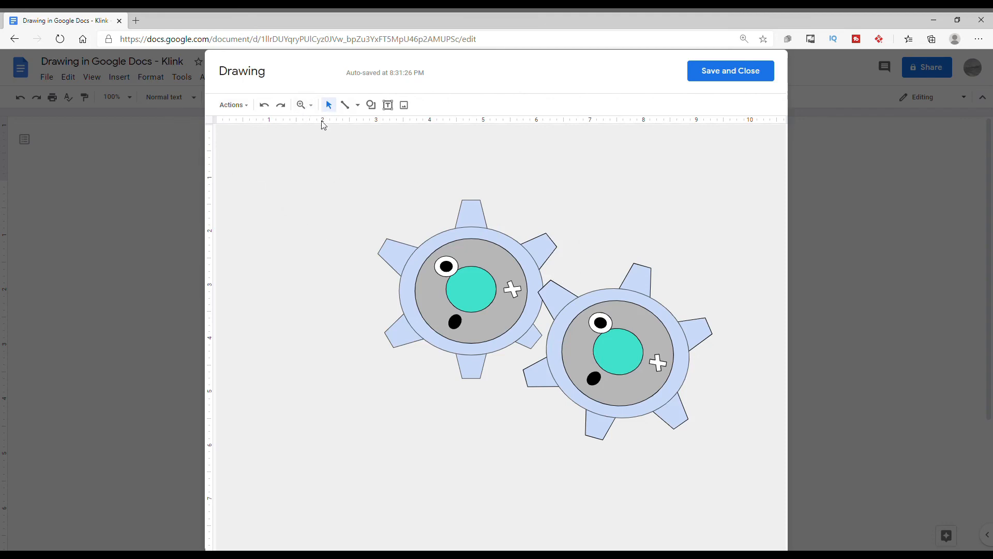
Step: Enlarge the original gear's lower-right tooth outward toward the duplicate gear
drag(531, 348, 544, 352)
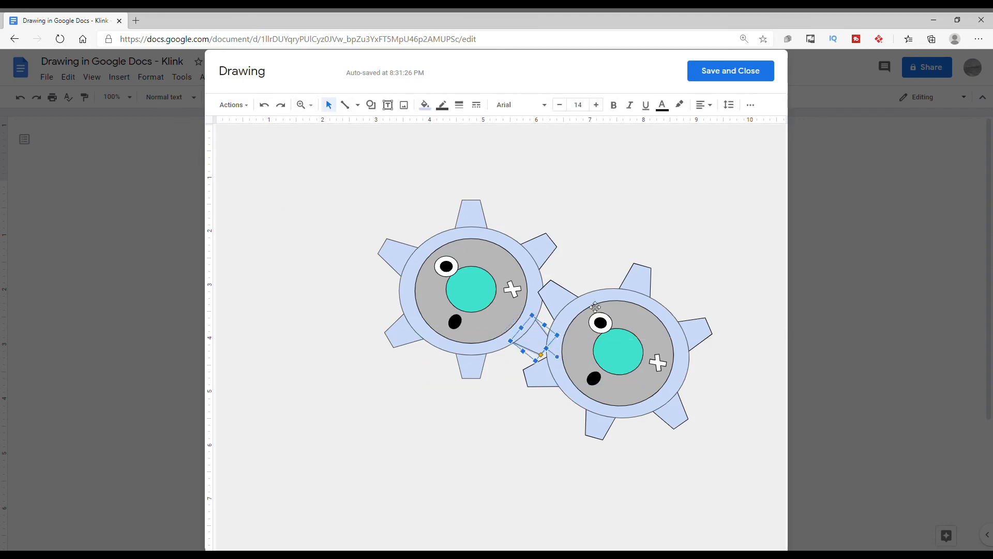
click(652, 223)
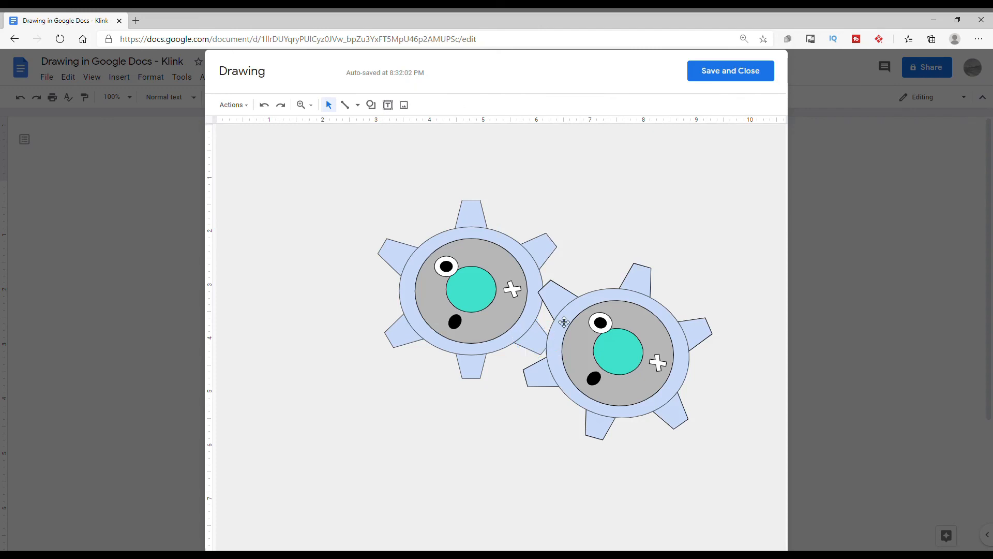
Step: Draw a tiny oval in the empty area above and left of the gears and fill it with white
click(371, 104)
mouse_move(393, 124)
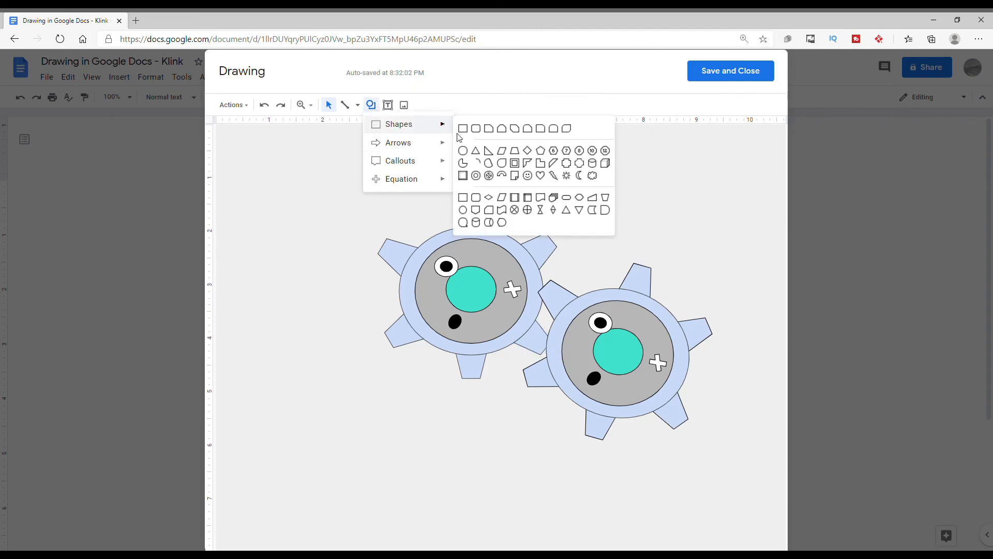
click(459, 150)
drag(329, 186, 330, 188)
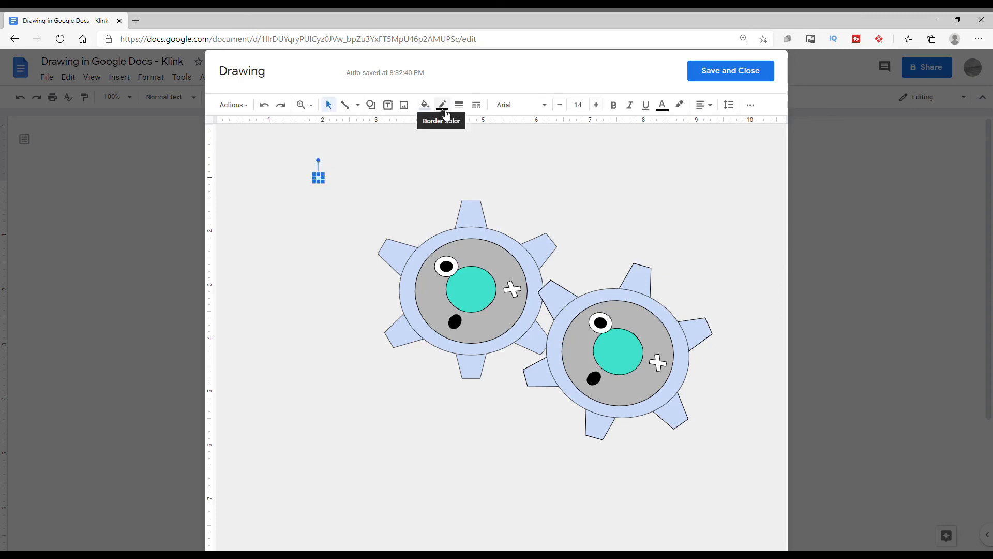
click(425, 105)
click(548, 164)
click(330, 192)
click(318, 178)
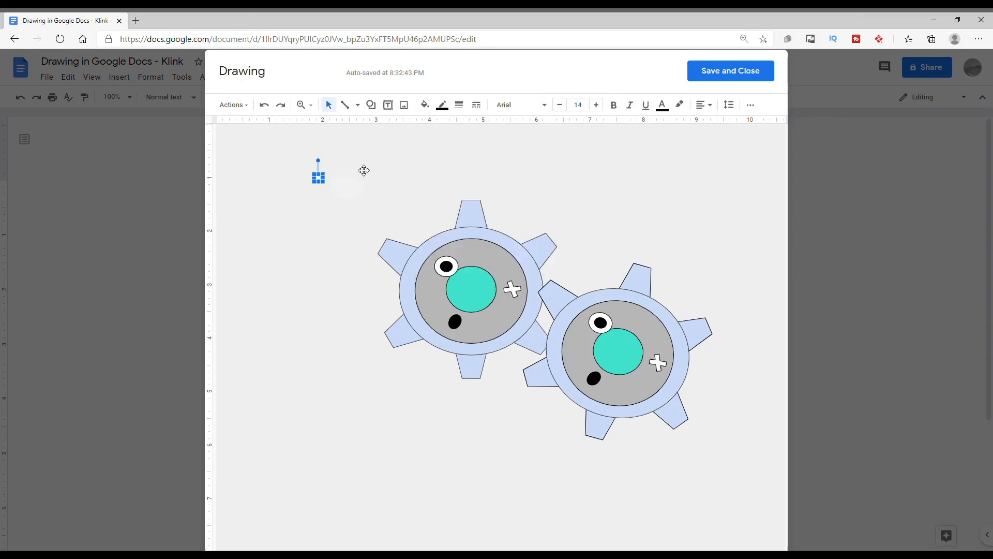
Step: Remove the dark outline from the tiny white oval
click(442, 105)
click(443, 164)
click(340, 177)
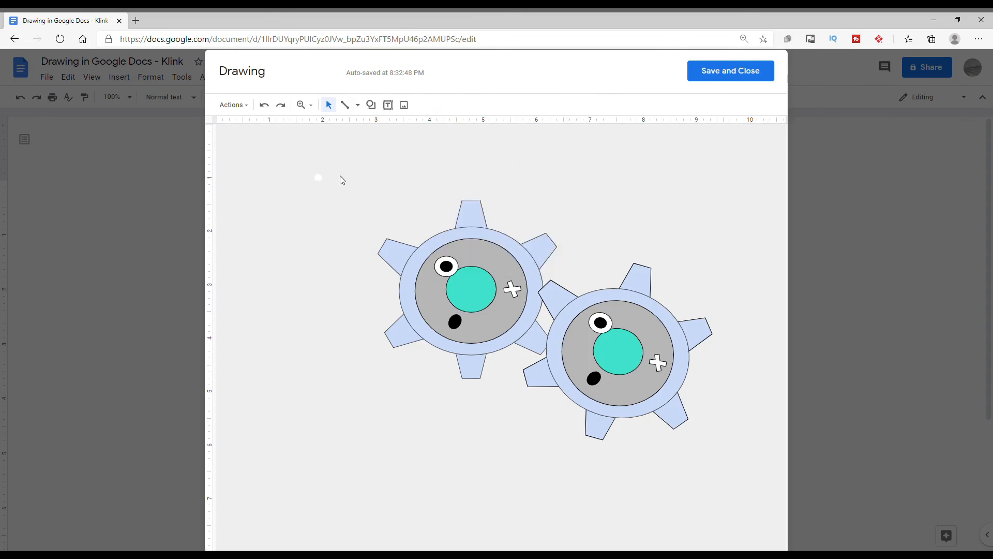
click(321, 179)
click(442, 105)
click(533, 147)
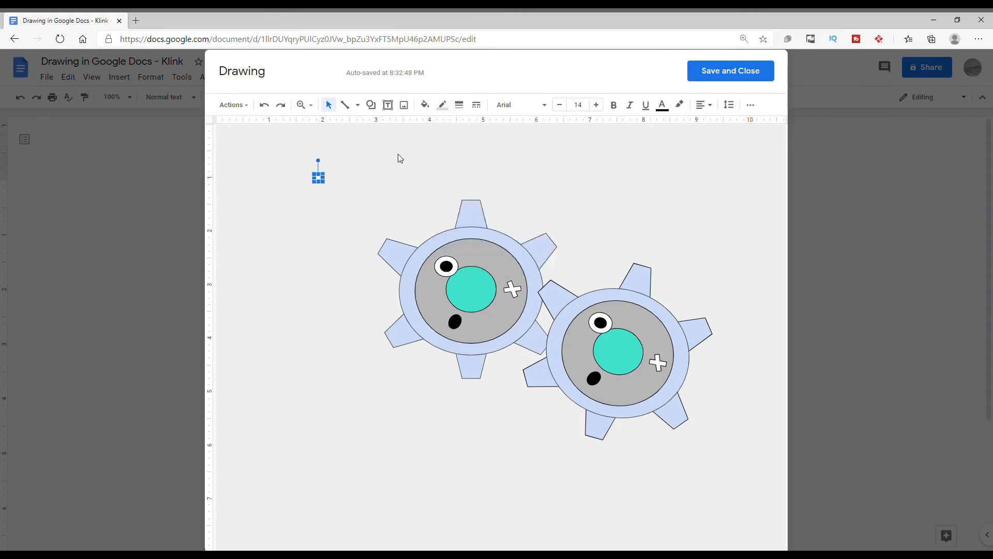
Step: Duplicate the tiny white oval and place the copy as a highlight on the upper-left part of the duplicate gear's turquoise center
click(333, 176)
click(322, 180)
right_click(319, 177)
click(341, 208)
right_click(362, 167)
click(395, 216)
drag(333, 193, 608, 346)
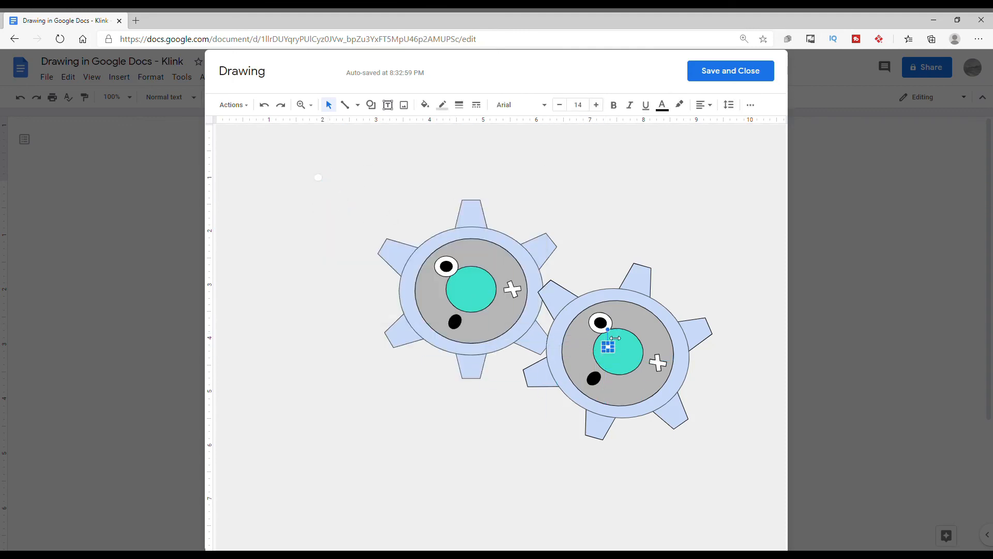
Step: Move the first tiny white oval onto the upper-left part of the original gear's turquoise center
click(321, 181)
drag(322, 183, 461, 287)
click(650, 168)
Step: Save and close the drawing to insert it in the document, and view the document's available download formats
click(731, 72)
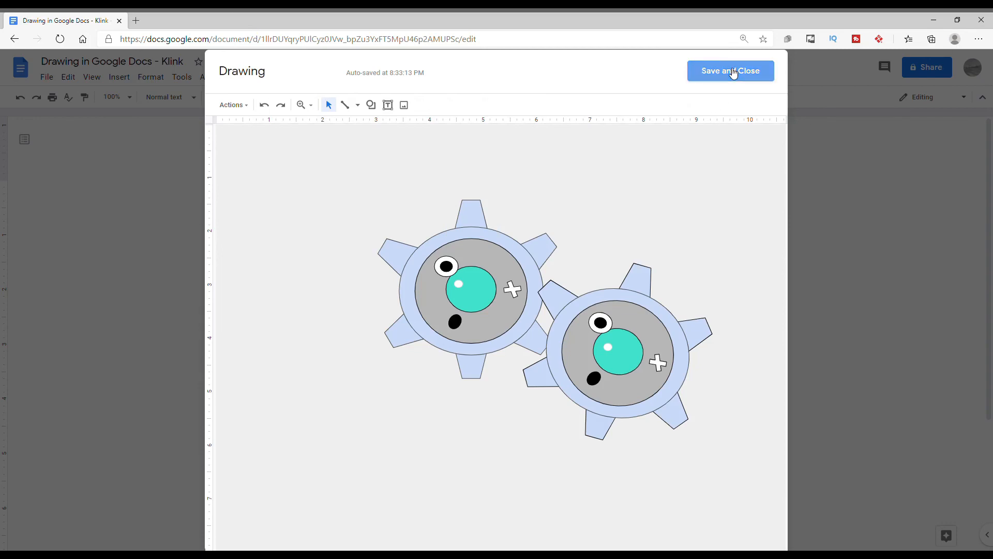
click(46, 78)
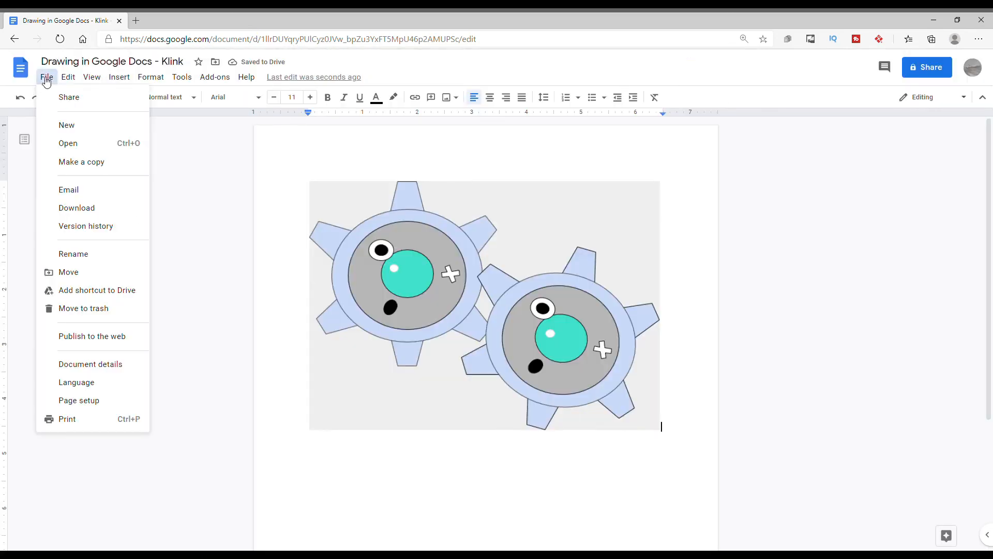
mouse_move(139, 207)
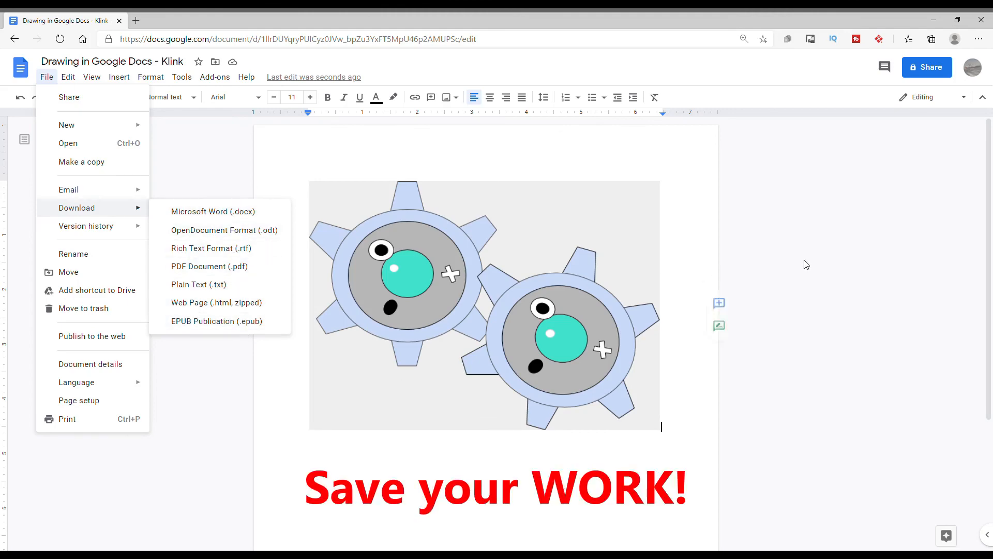
click(922, 150)
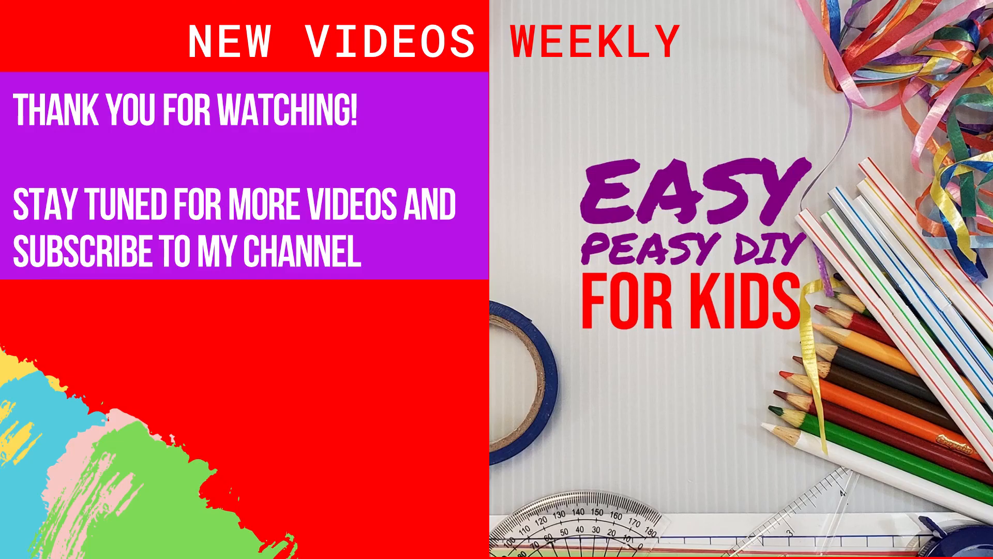